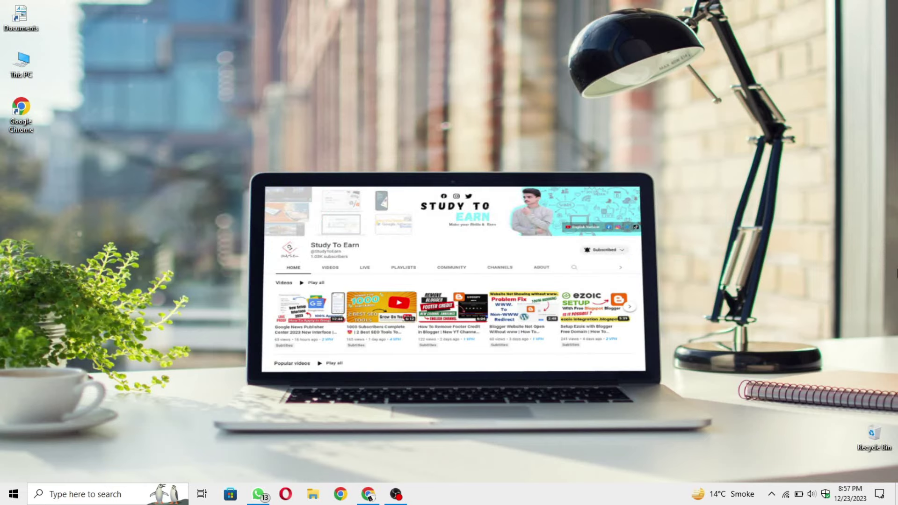
Bring up the Payoneer referral page in Chrome and start registration.
left_click(369, 494)
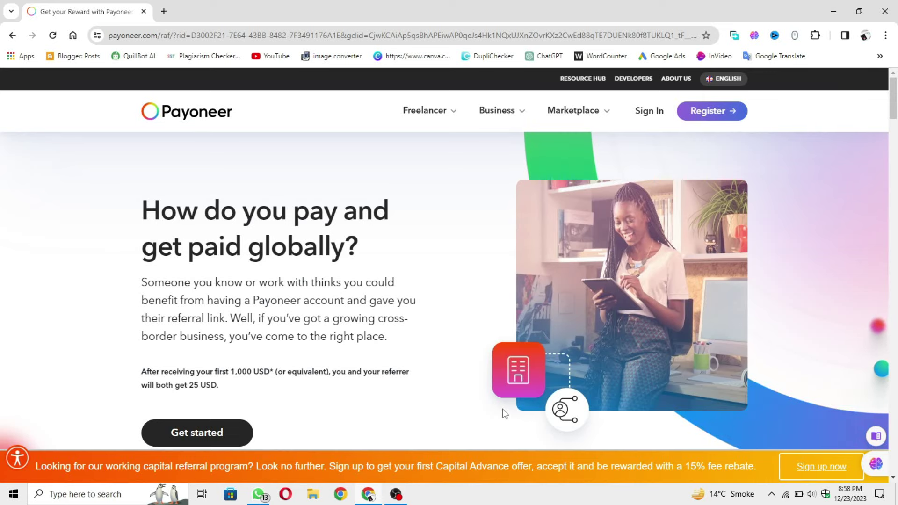
left_click(737, 138)
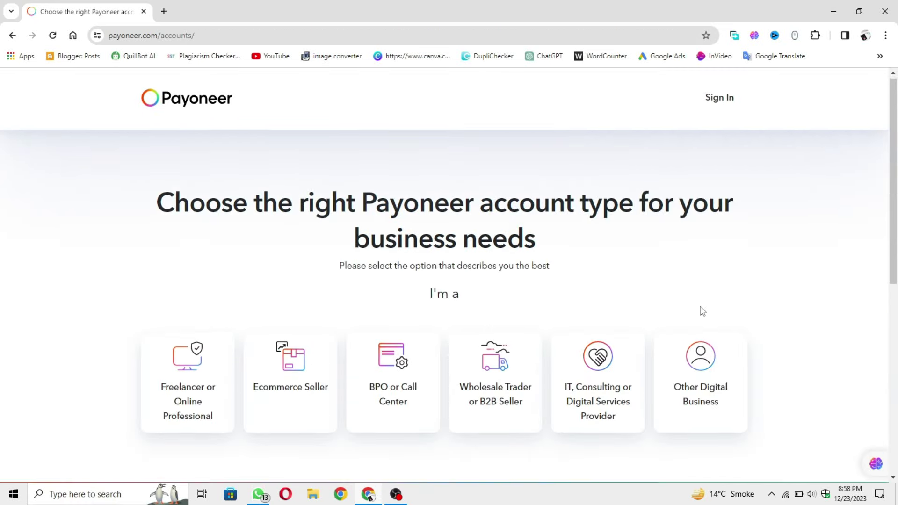
scroll(703, 311, "down", 2)
scroll(585, 281, "up", 2)
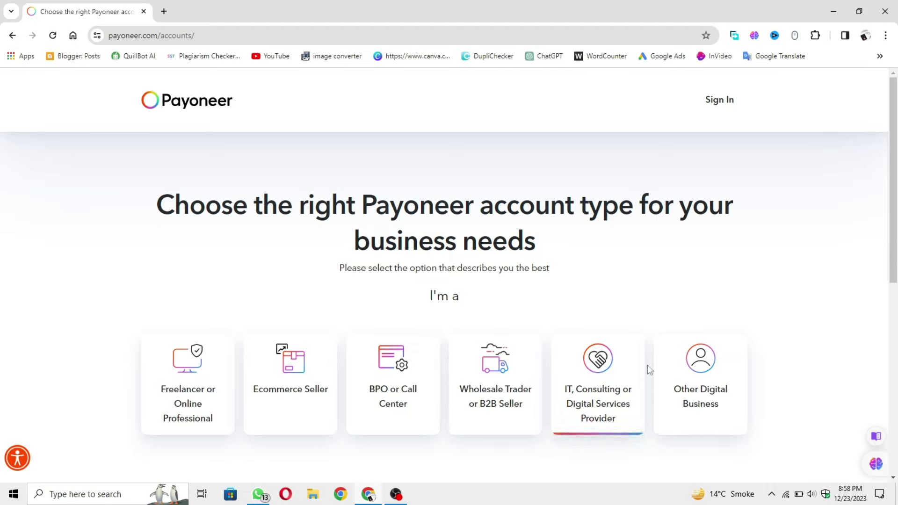
Choose IT, Consulting or Digital Services Provider with 0 USD monthly payments and proceed to sign-up.
left_click(611, 379)
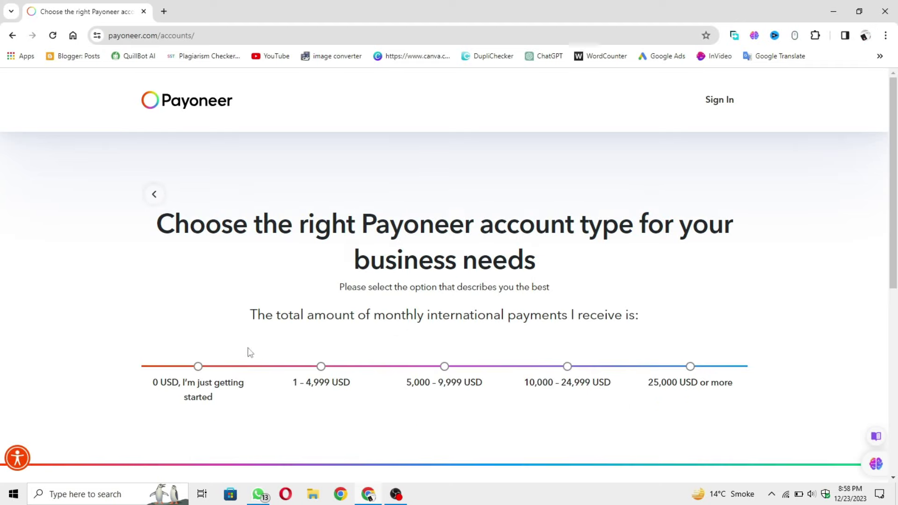
left_click(197, 374)
scroll(204, 323, "down", 6)
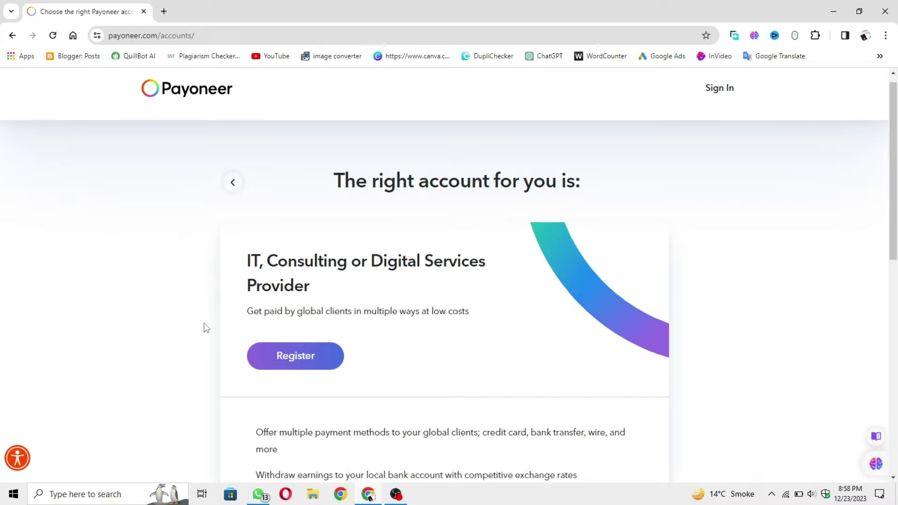
scroll(204, 323, "up", 6)
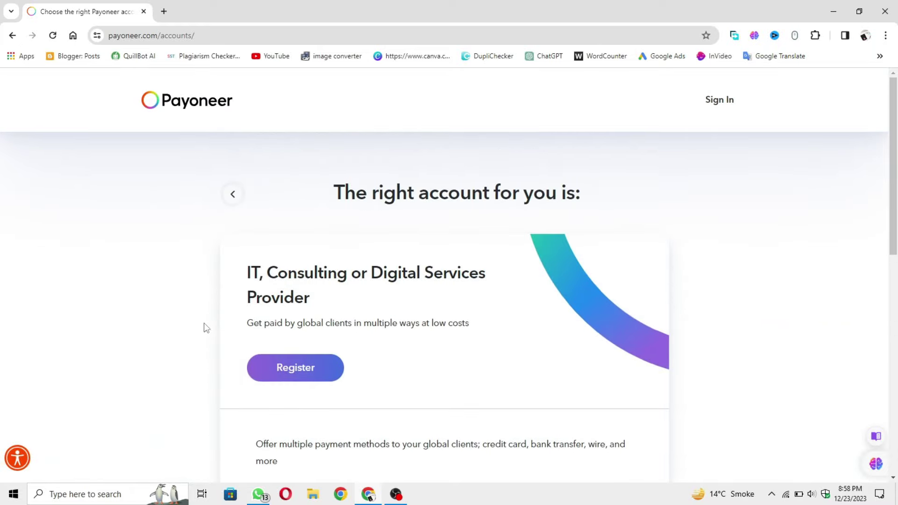
left_click(315, 372)
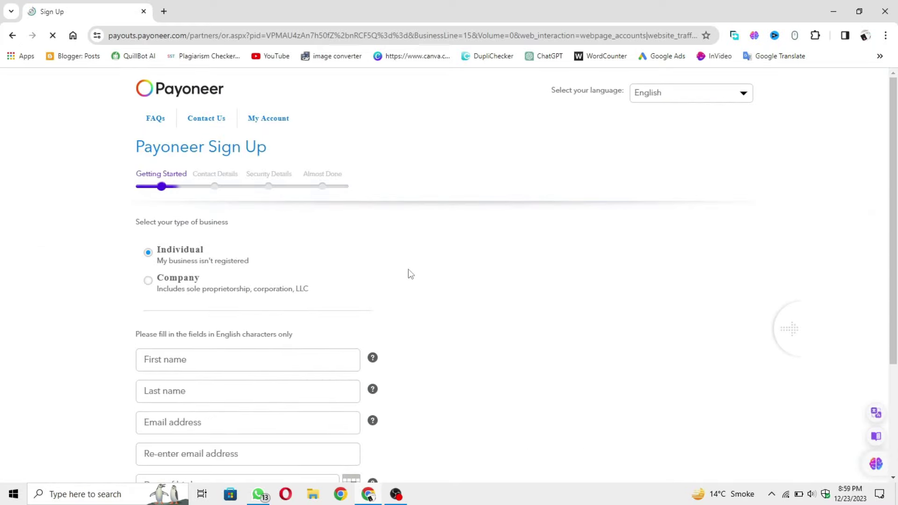
Fill in the first and last name fields on the Getting Started form.
scroll(410, 274, "down", 3)
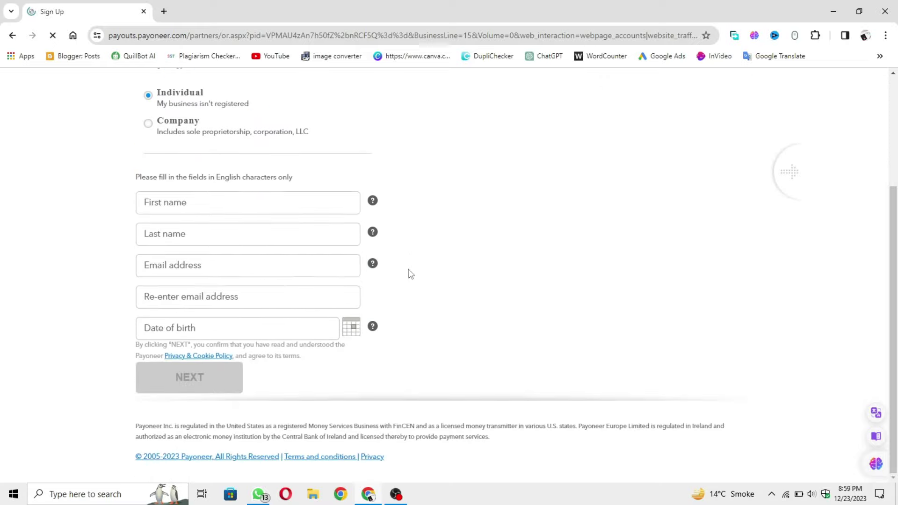
scroll(411, 274, "up", 3)
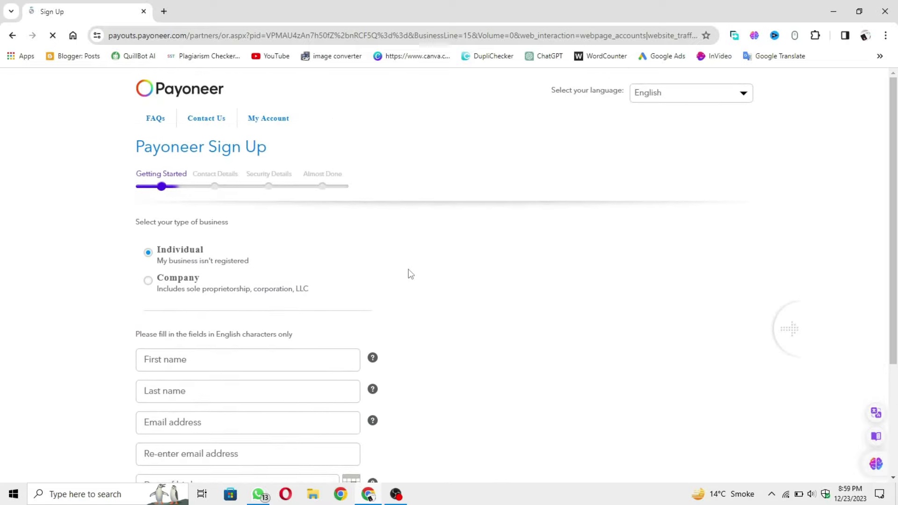
scroll(411, 274, "down", 1)
scroll(410, 274, "up", 1)
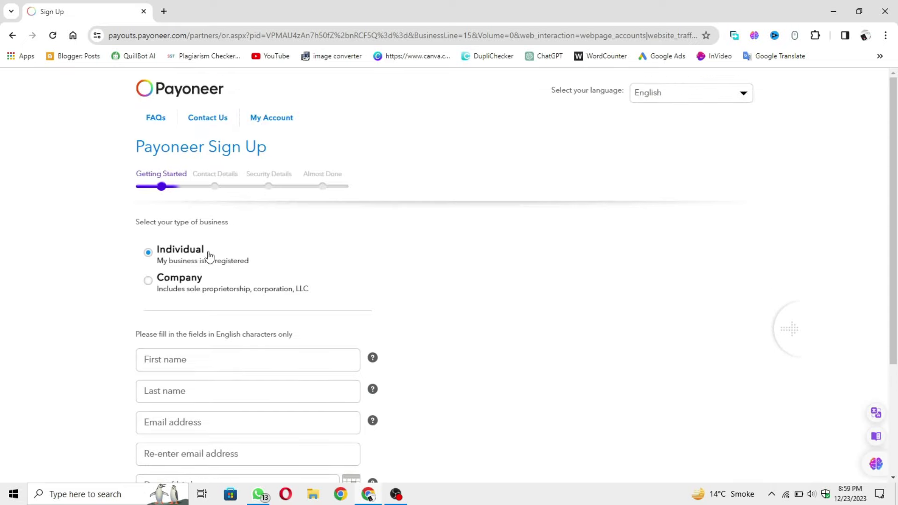
scroll(190, 215, "down", 2)
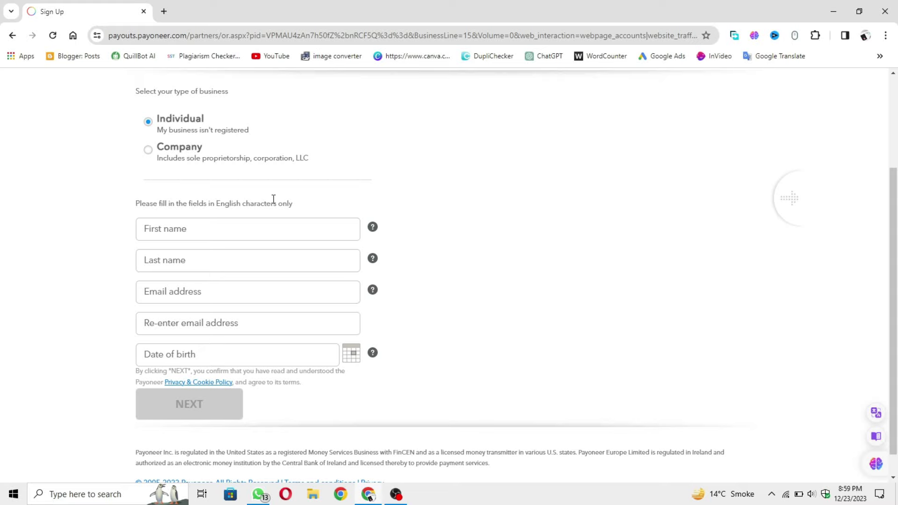
left_click(211, 232)
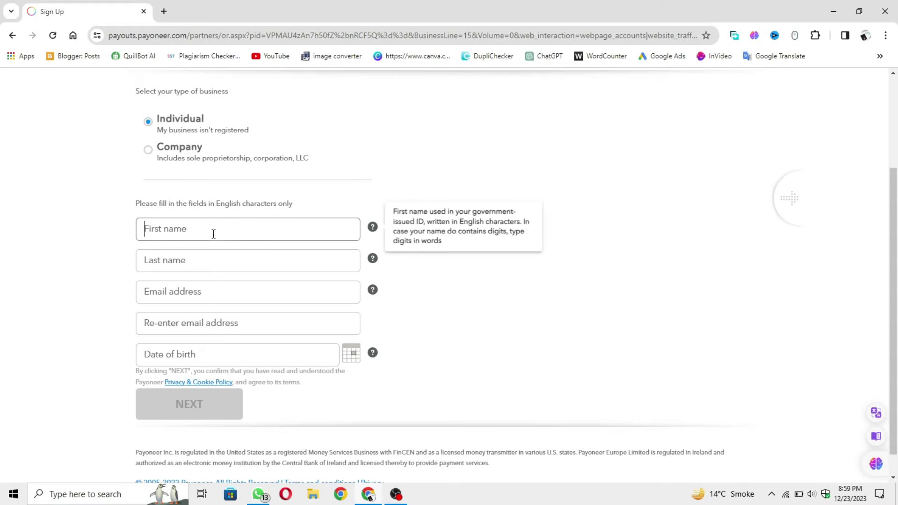
left_click(189, 260)
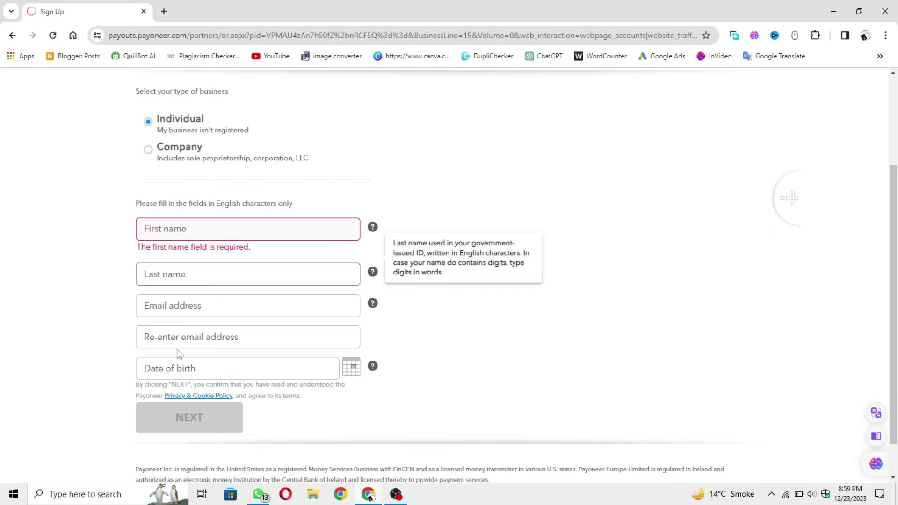
left_click(70, 280)
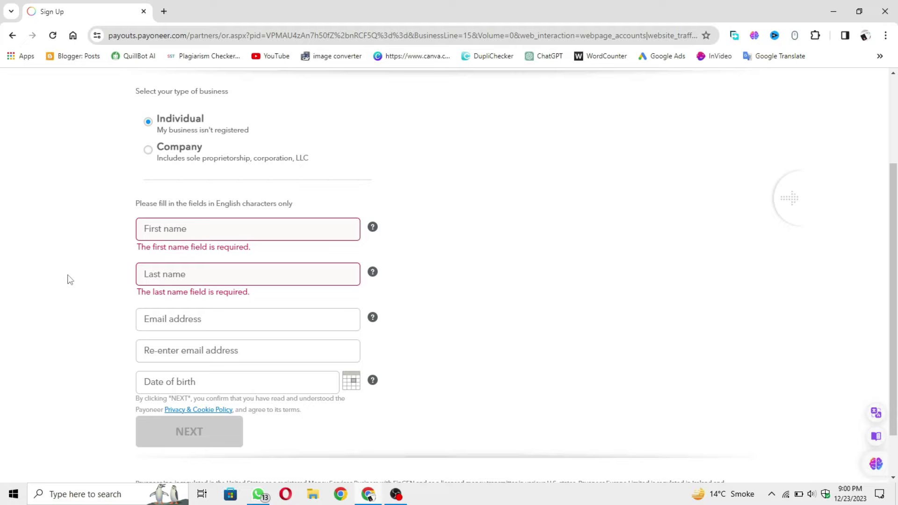
Enter the first name and e-mail address, and pick the date of birth from the calendar.
left_click(185, 228)
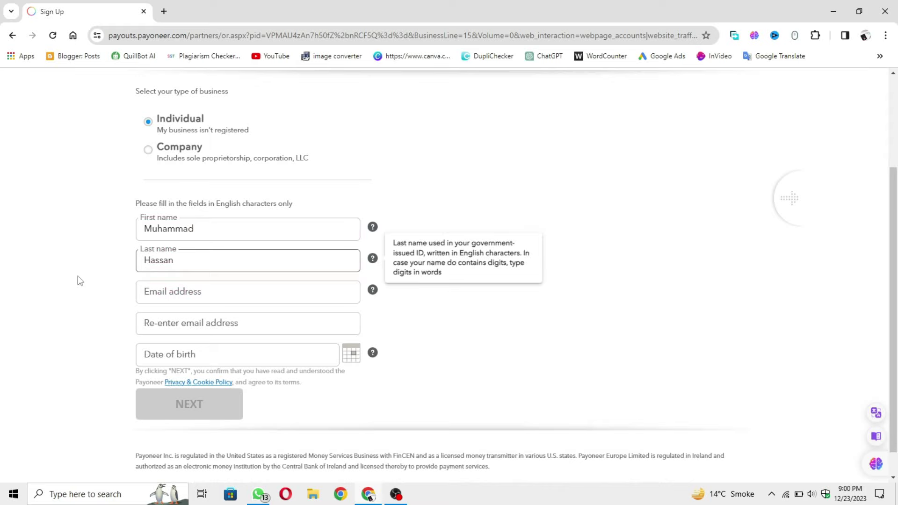
left_click(174, 295)
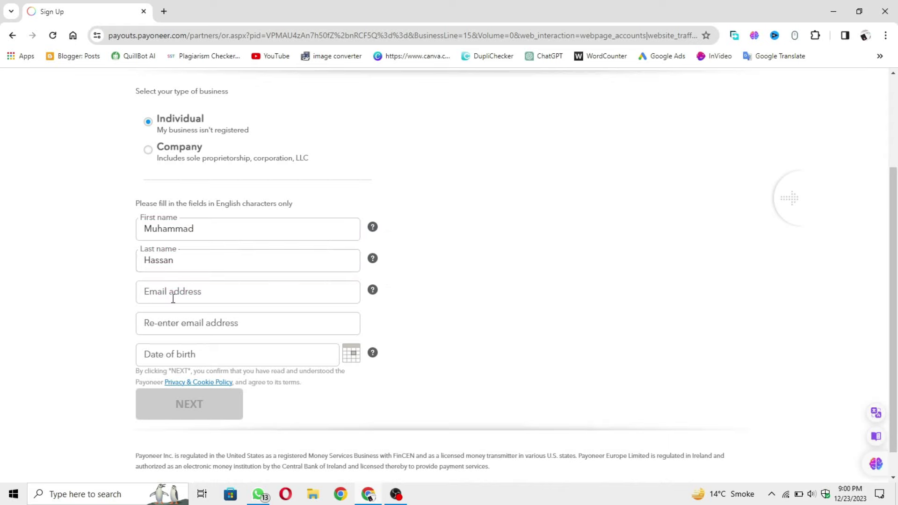
type("m")
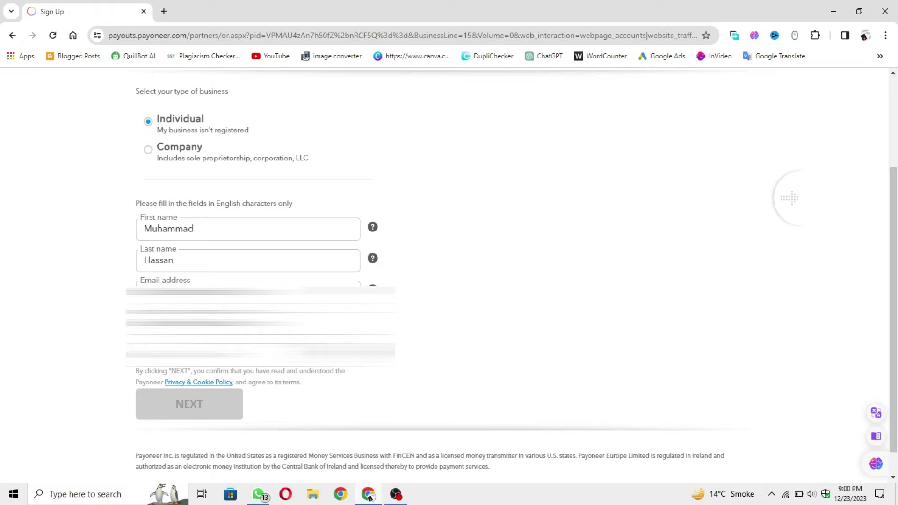
left_click(248, 351)
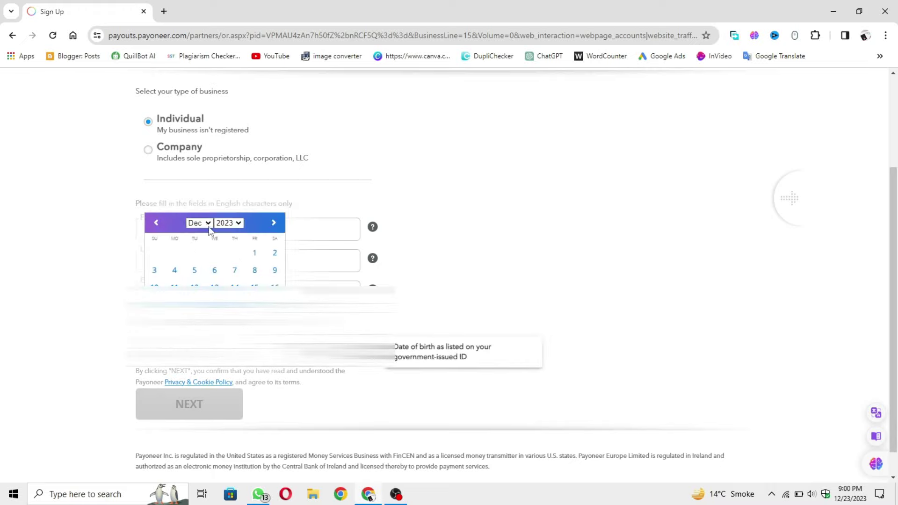
left_click(275, 397)
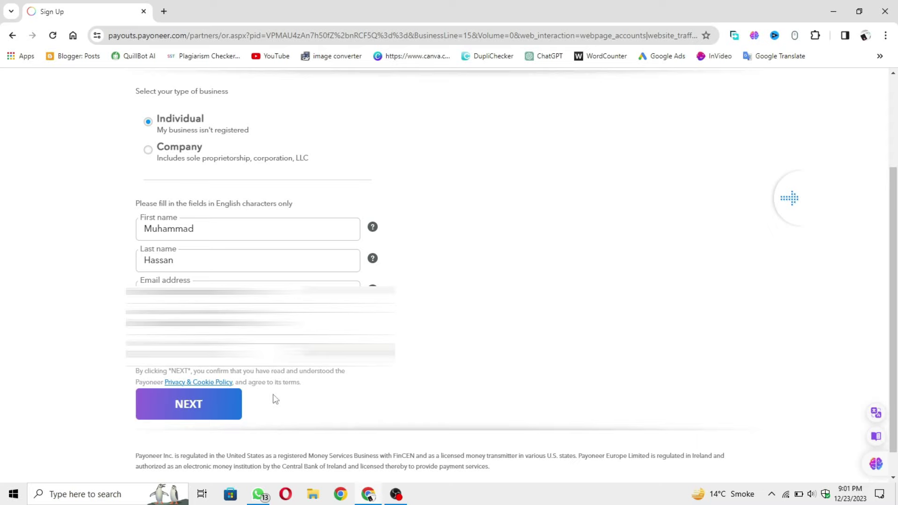
Submit Getting Started, keep Pakistan as the country and enter the street address.
left_click(198, 417)
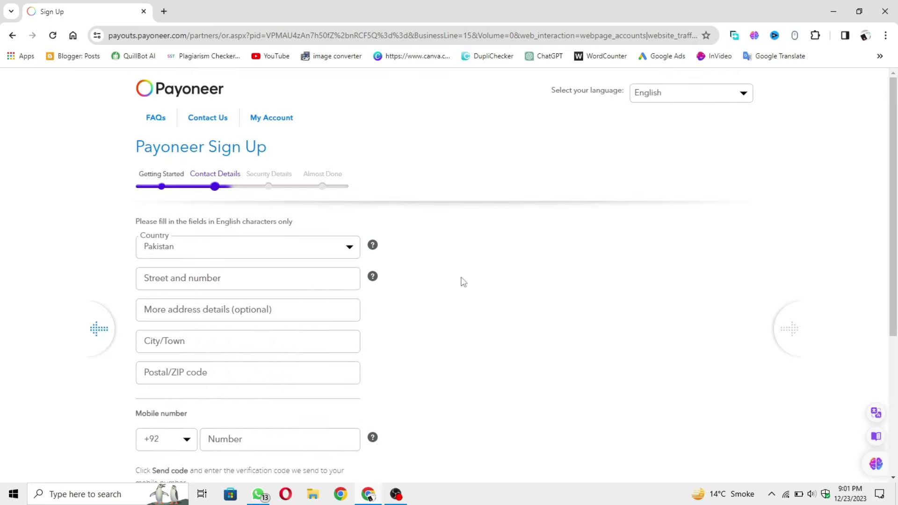
scroll(462, 281, "down", 4)
scroll(421, 263, "up", 4)
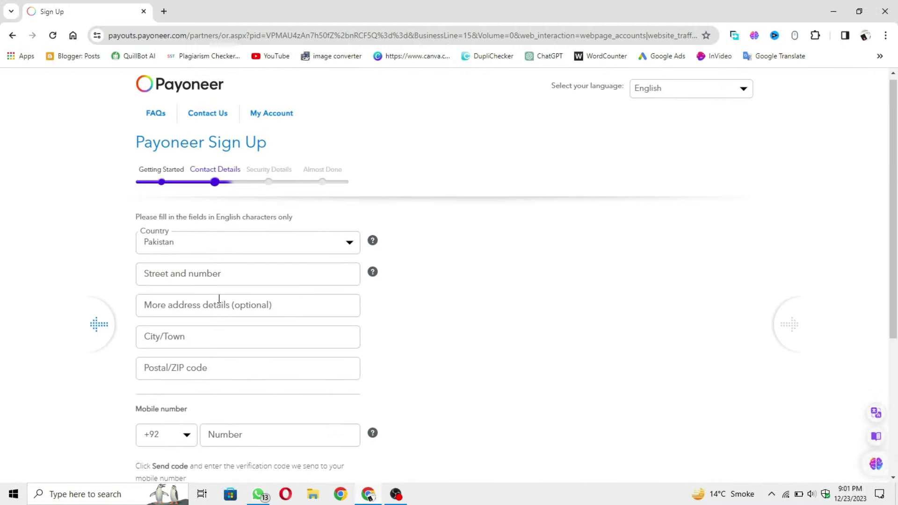
scroll(287, 312, "down", 1)
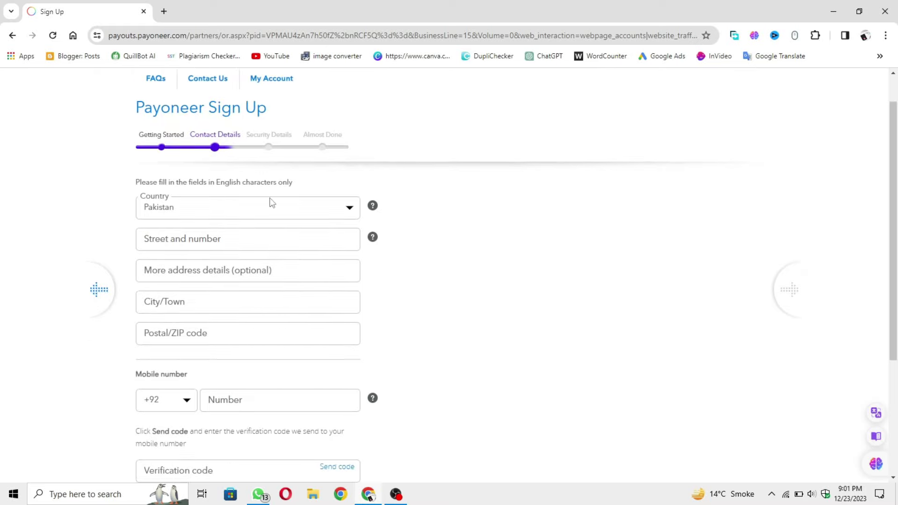
left_click(243, 214)
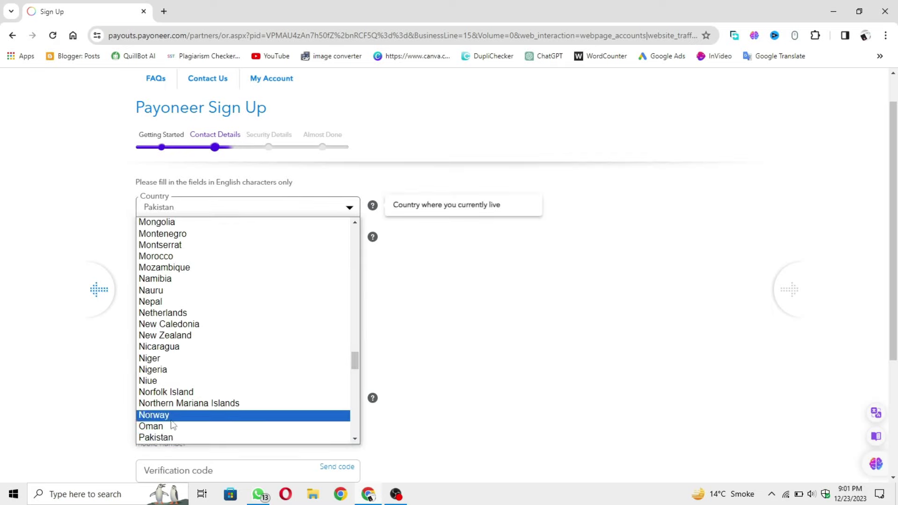
left_click(161, 438)
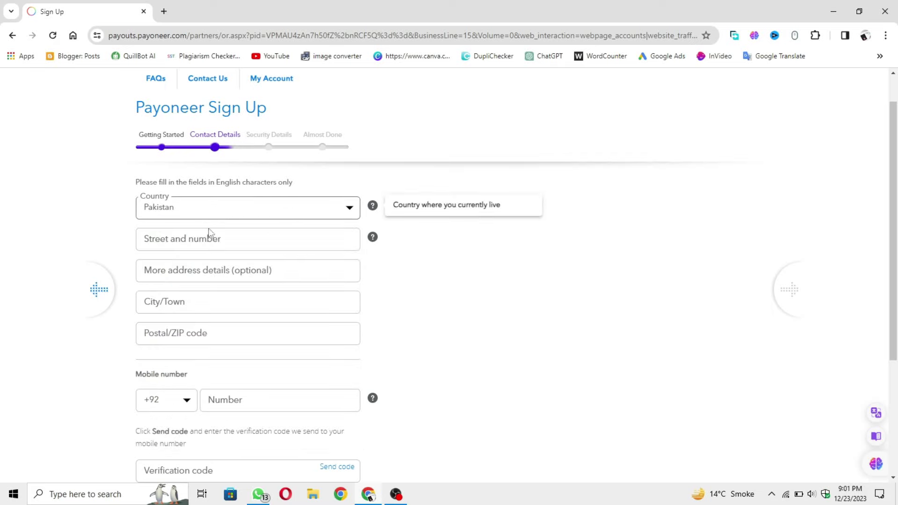
left_click(241, 239)
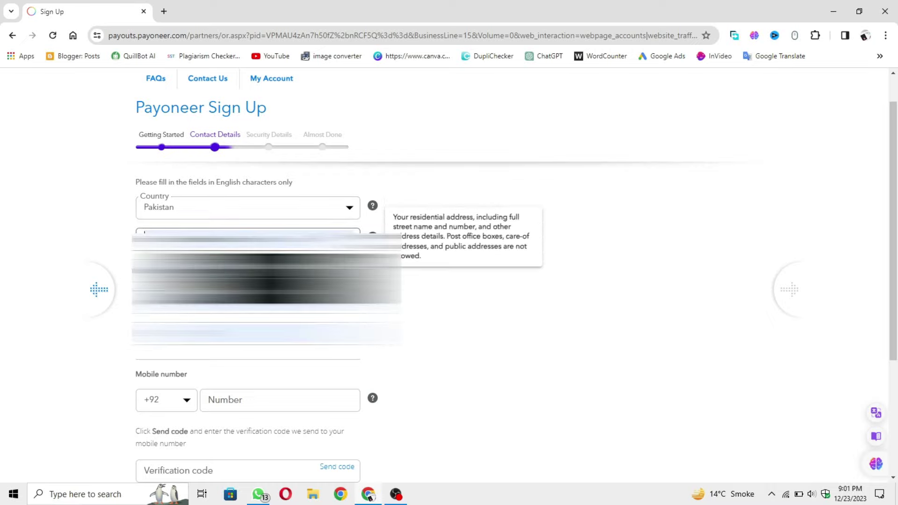
left_click(408, 335)
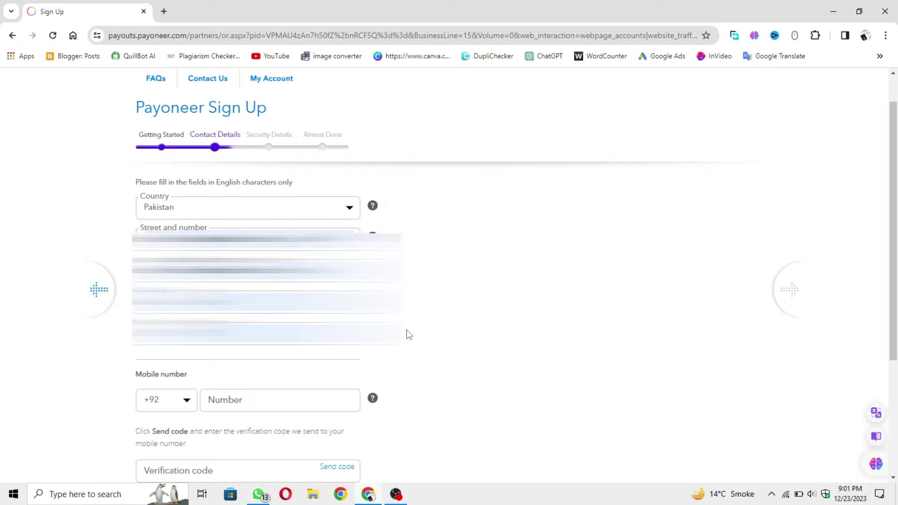
scroll(407, 335, "down", 2)
Enter the mobile number, request an SMS code, and submit the verification code to continue.
left_click(274, 316)
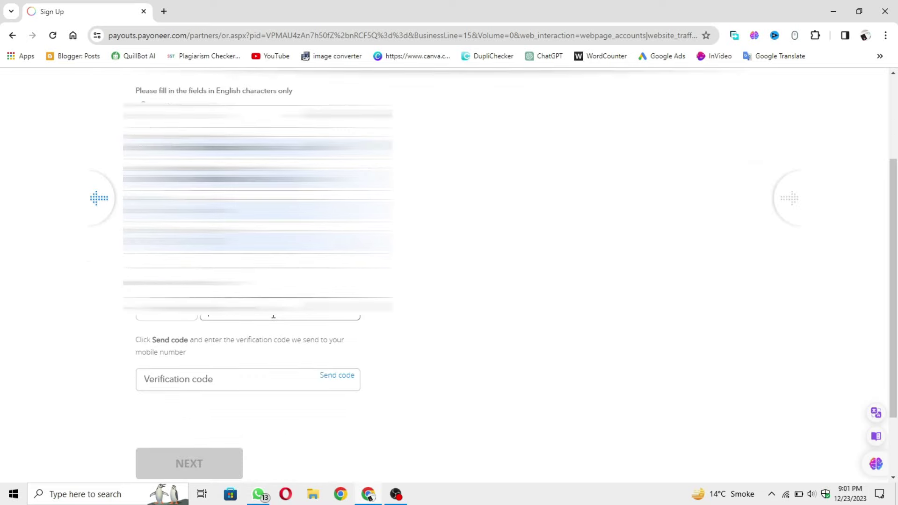
scroll(407, 353, "down", 1)
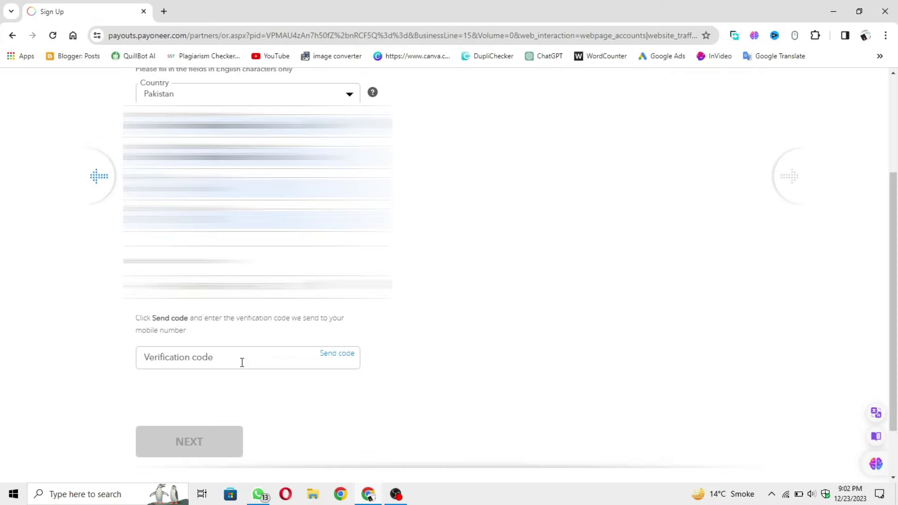
left_click(338, 354)
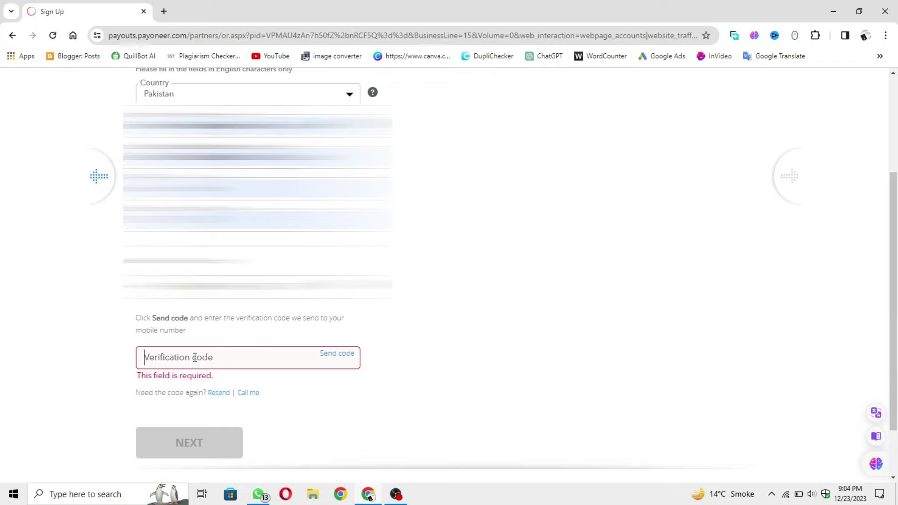
left_click(197, 432)
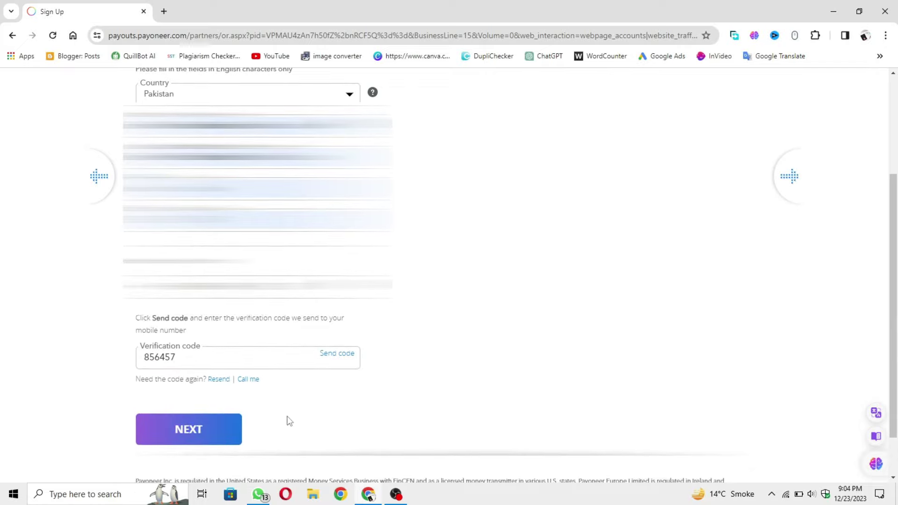
left_click(209, 449)
scroll(254, 423, "up", 2)
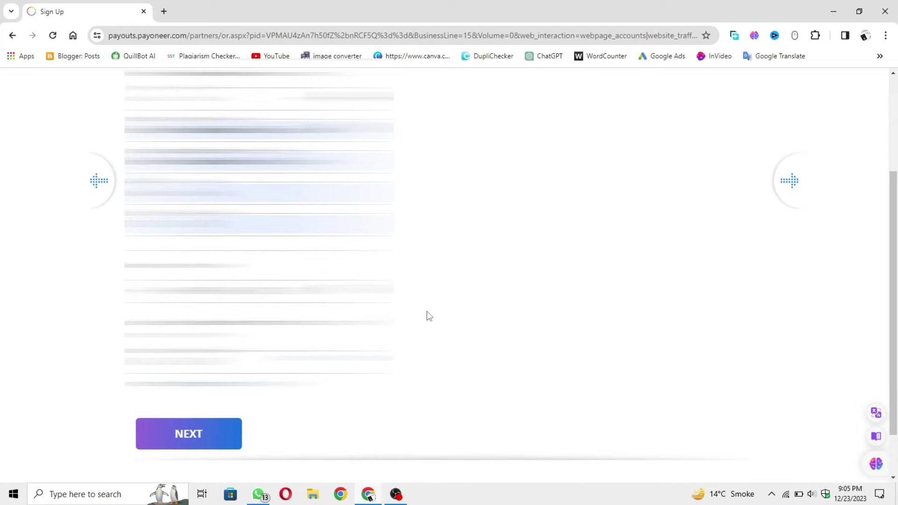
Submit contact details, use Chrome's suggested strong password and choose a security question.
left_click(223, 432)
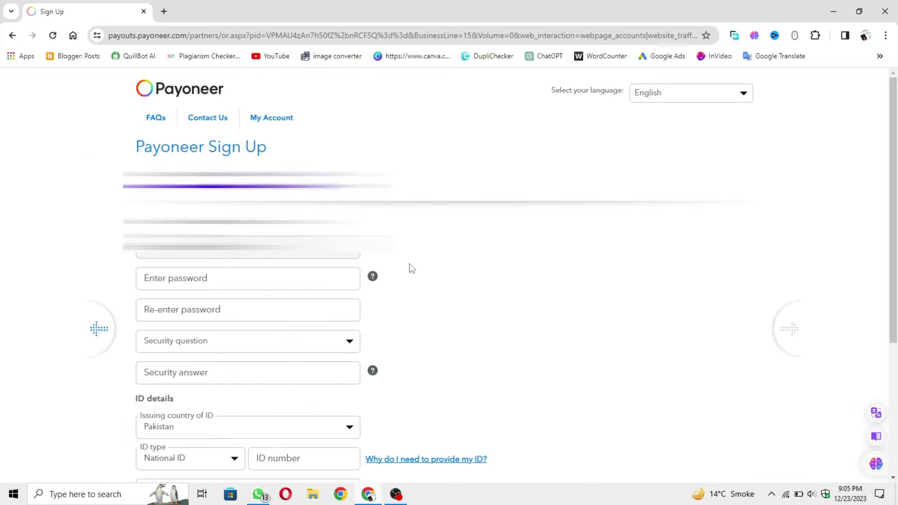
scroll(409, 264, "down", 1)
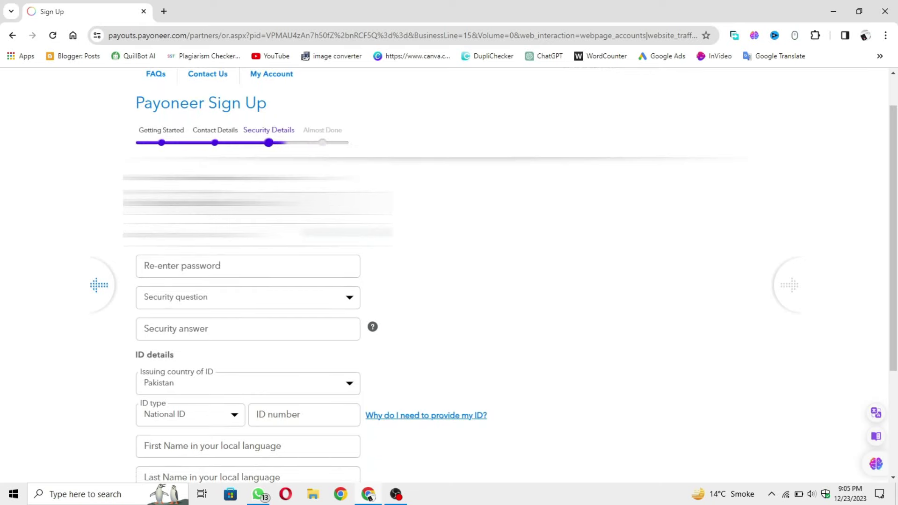
scroll(185, 266, "up", 1)
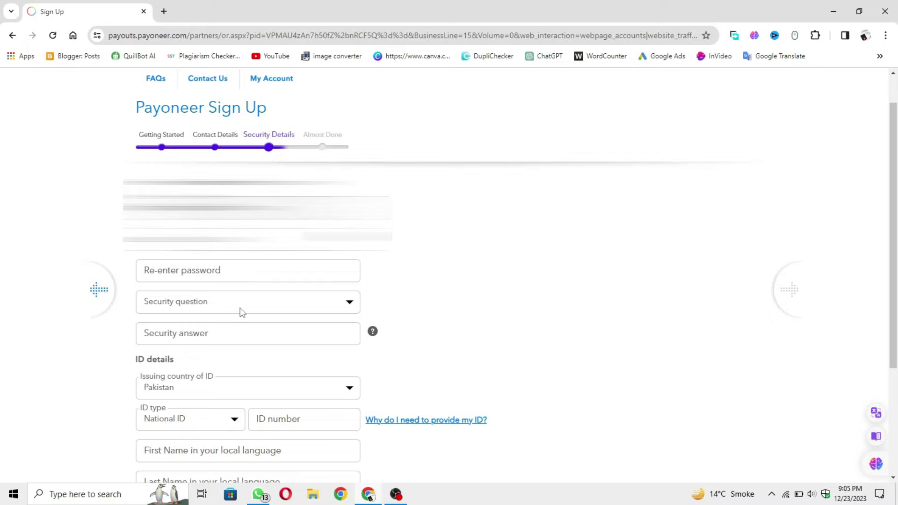
scroll(299, 317, "down", 2)
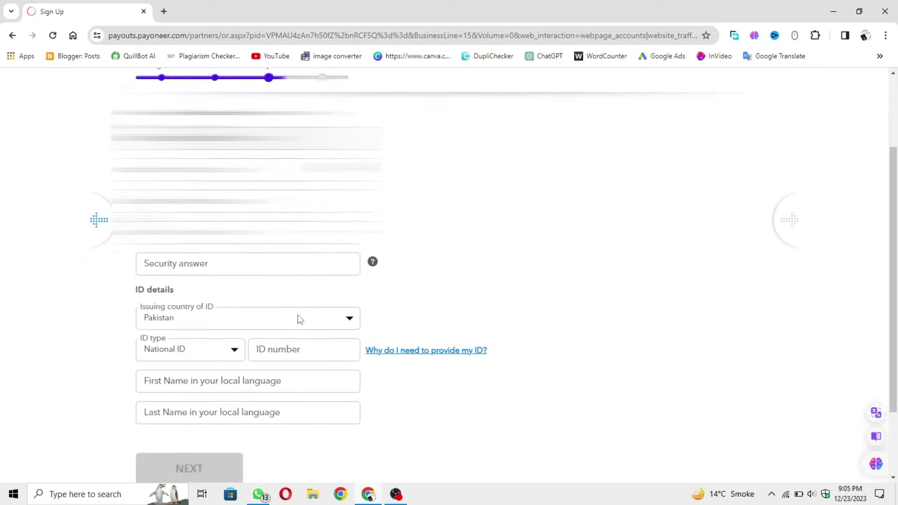
scroll(300, 317, "up", 1)
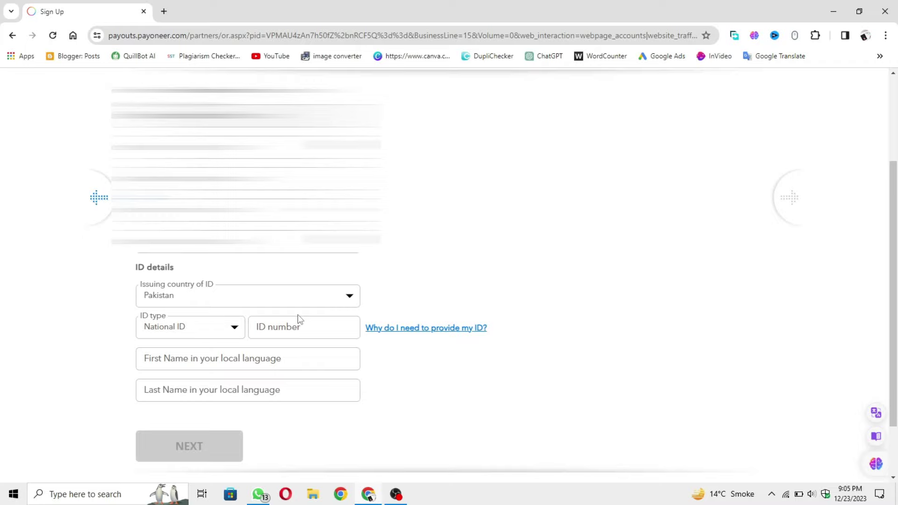
scroll(300, 320, "up", 1)
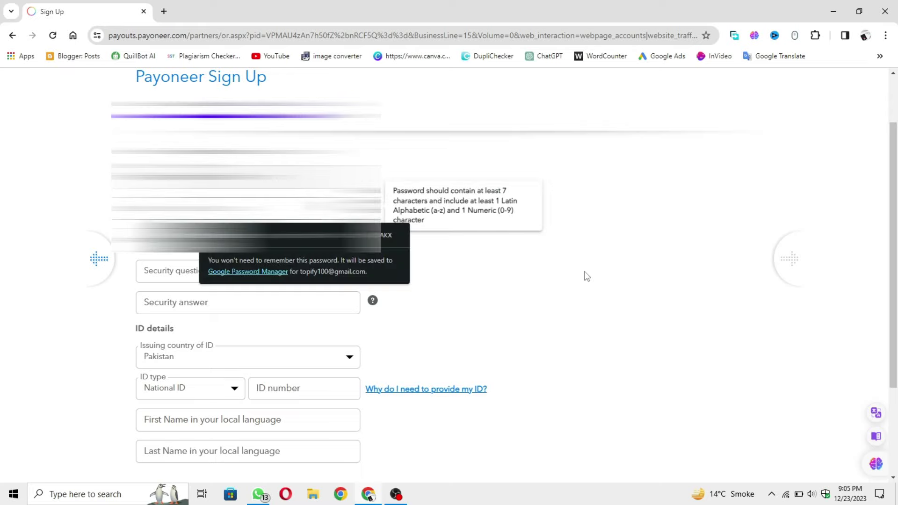
left_click(305, 272)
left_click(305, 272)
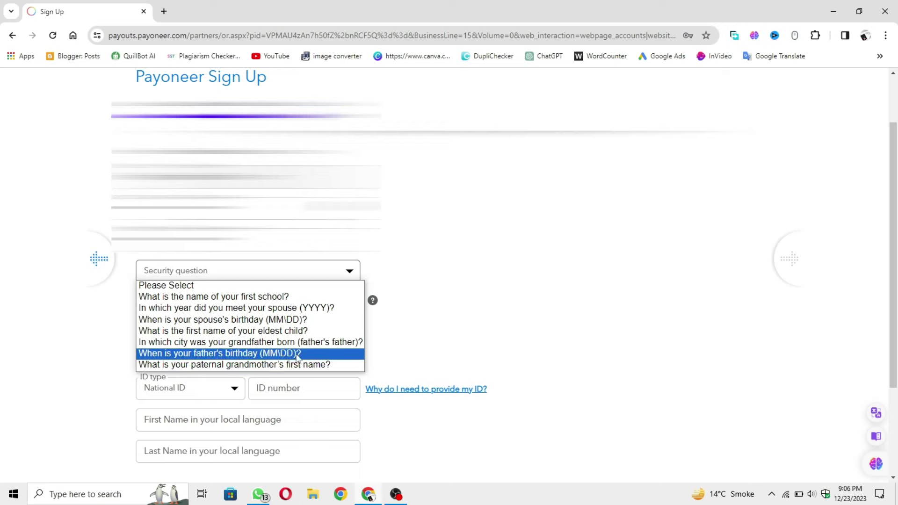
left_click(304, 307)
Keep Pakistan as issuing country and National ID as ID type, then submit security details.
scroll(448, 265, "down", 1)
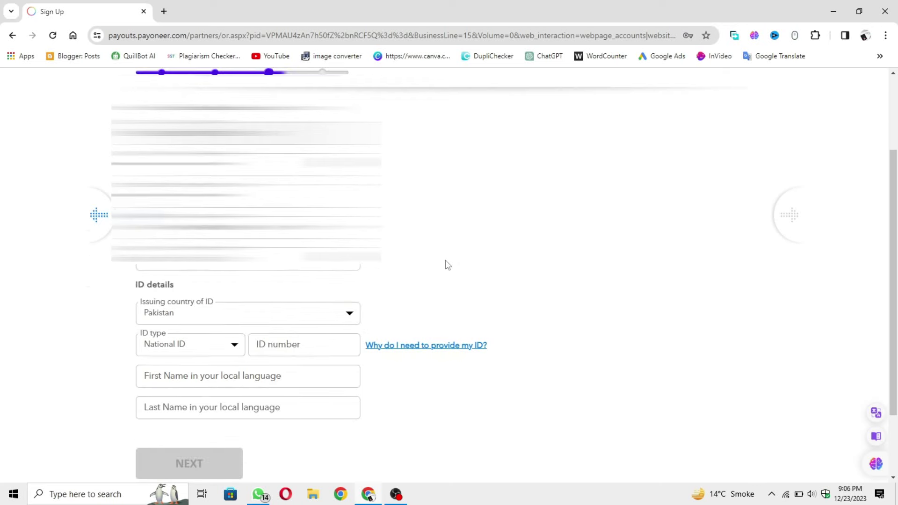
scroll(446, 265, "down", 1)
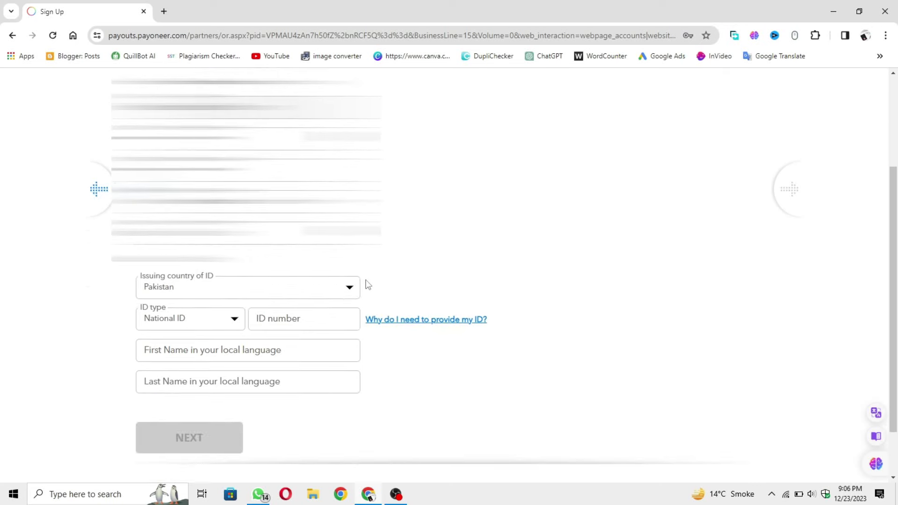
left_click(200, 291)
left_click(190, 271)
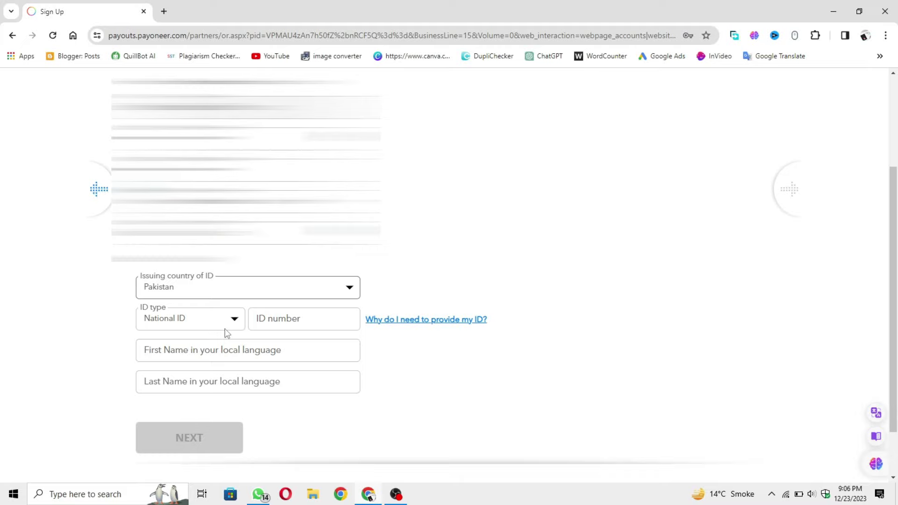
left_click(212, 321)
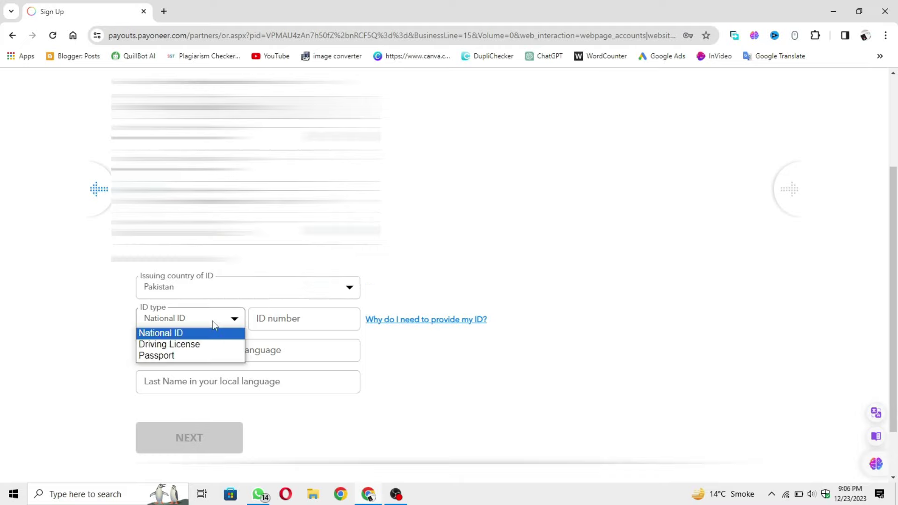
left_click(190, 332)
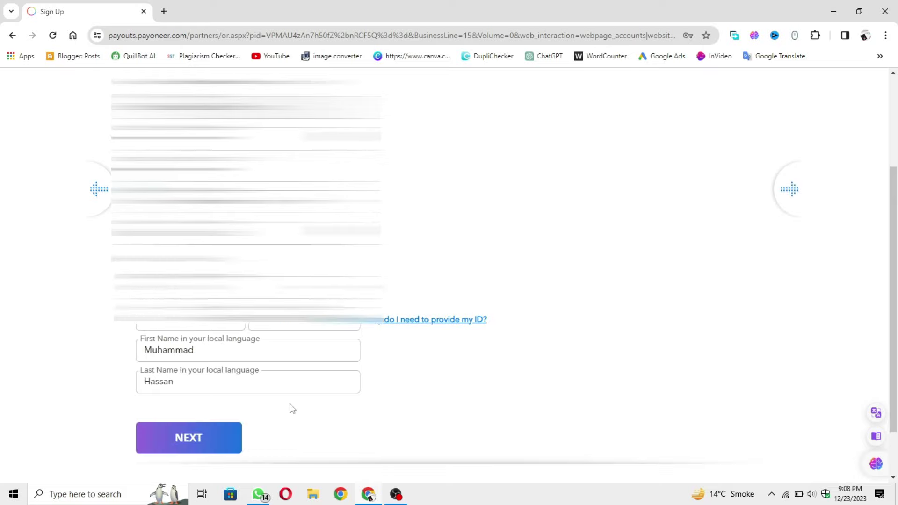
left_click(209, 442)
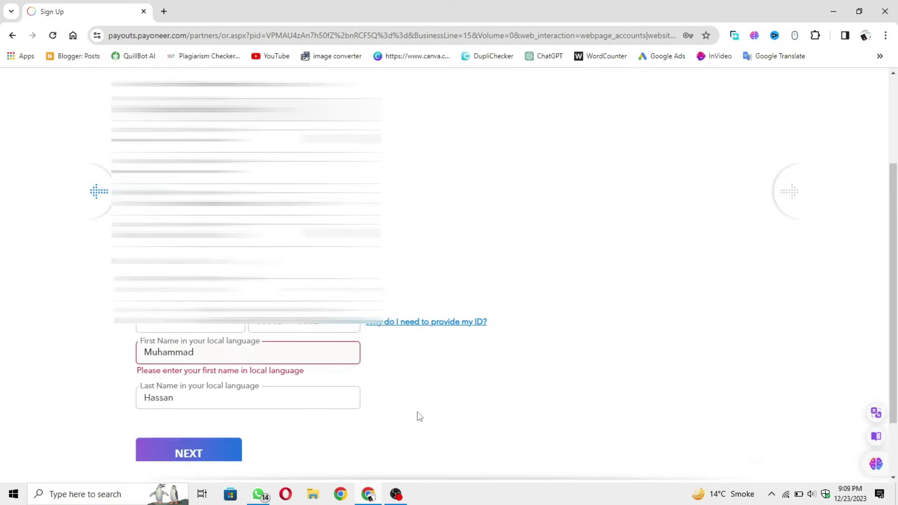
scroll(419, 416, "down", 1)
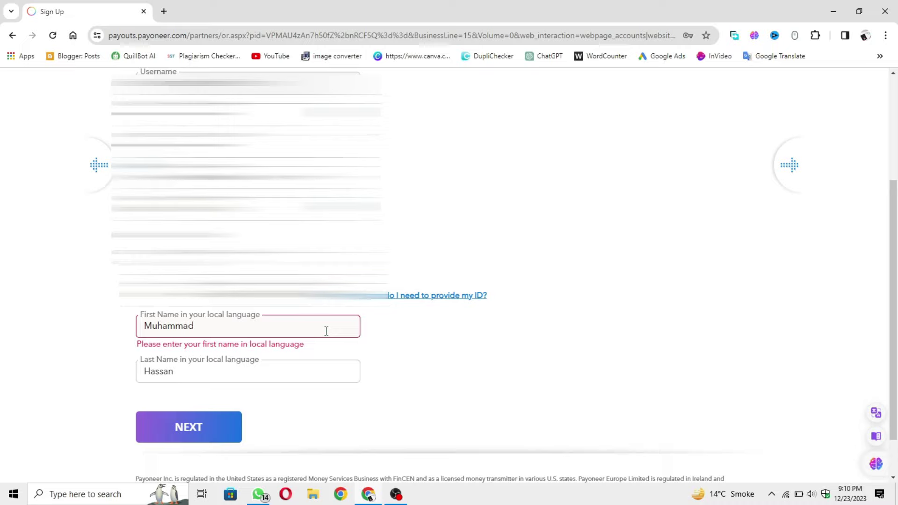
In a new tab, translate the applicant's name with Google's English-to-Urdu translator and copy the first Urdu word.
left_click(165, 10)
type("en")
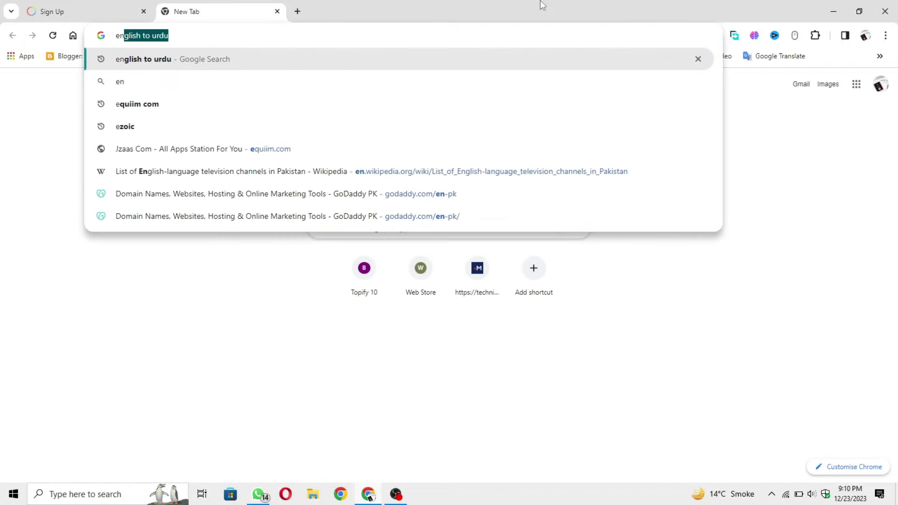
key("Return")
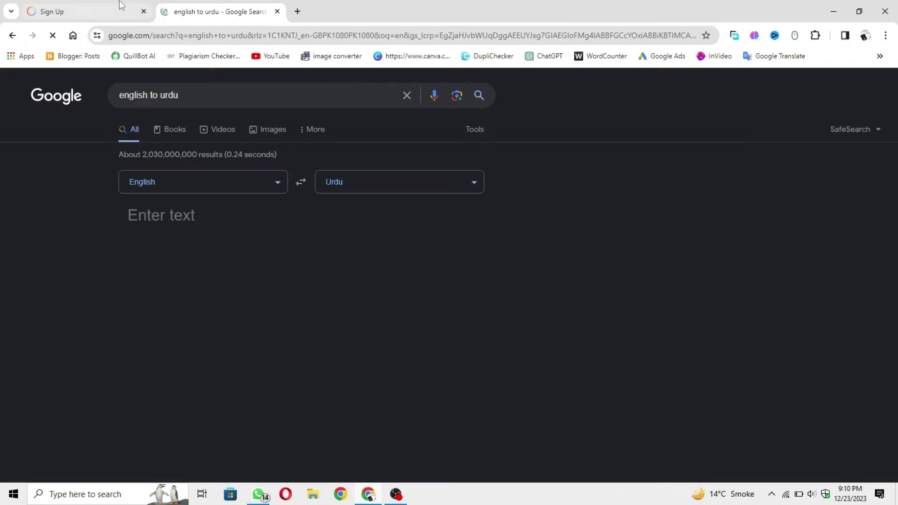
left_click(179, 212)
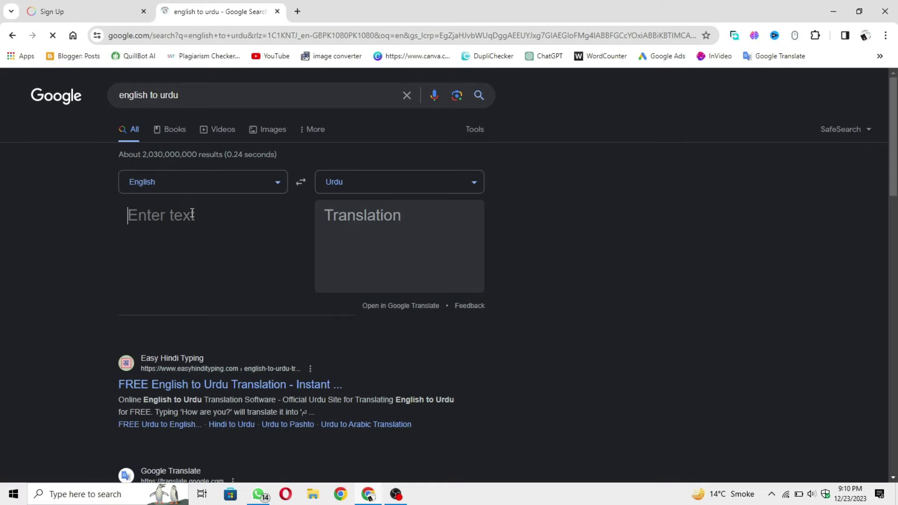
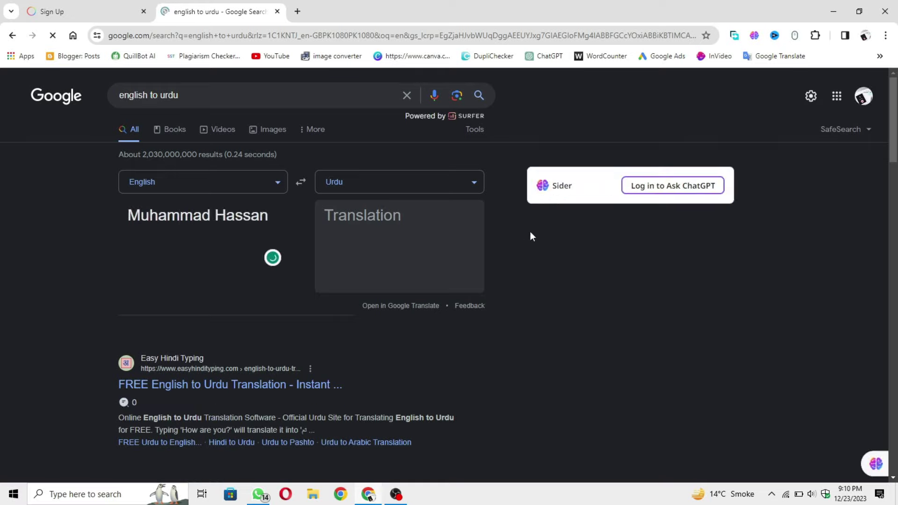
key("ctrl+a")
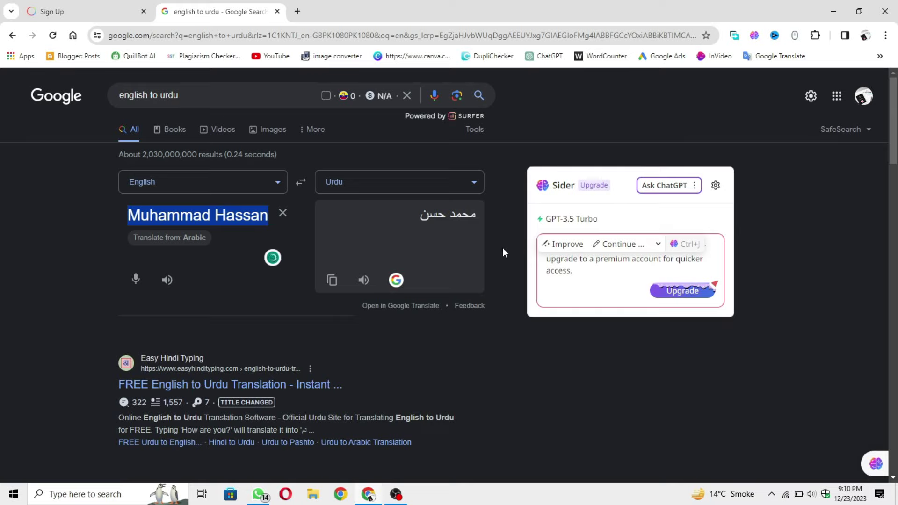
left_click_drag(450, 214, 471, 215)
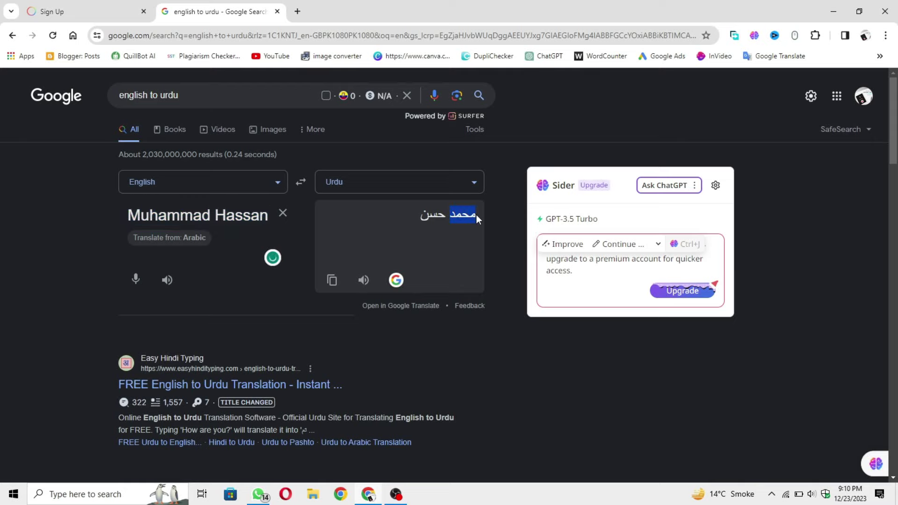
left_click(89, 11)
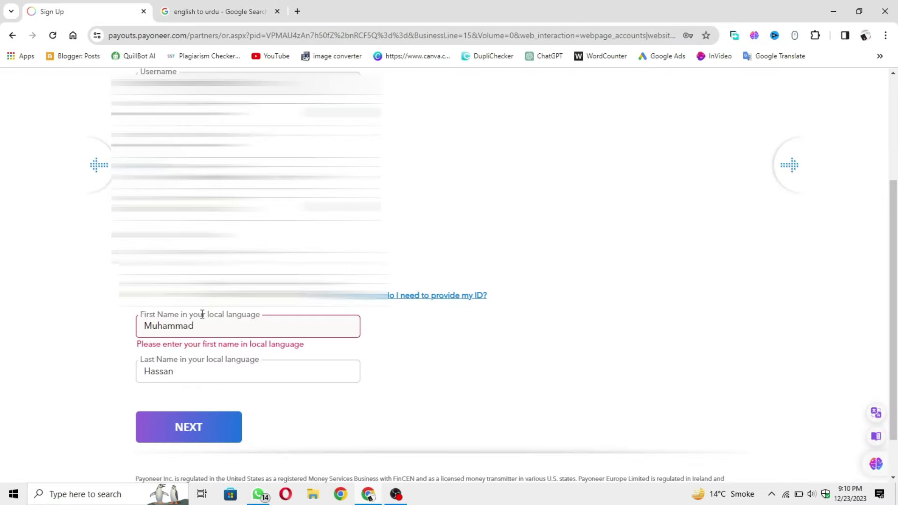
Paste the Urdu first name into the local-language first name field and copy the second Urdu word.
left_click_drag(201, 330, 105, 327)
key("BackSpace")
type("محمد")
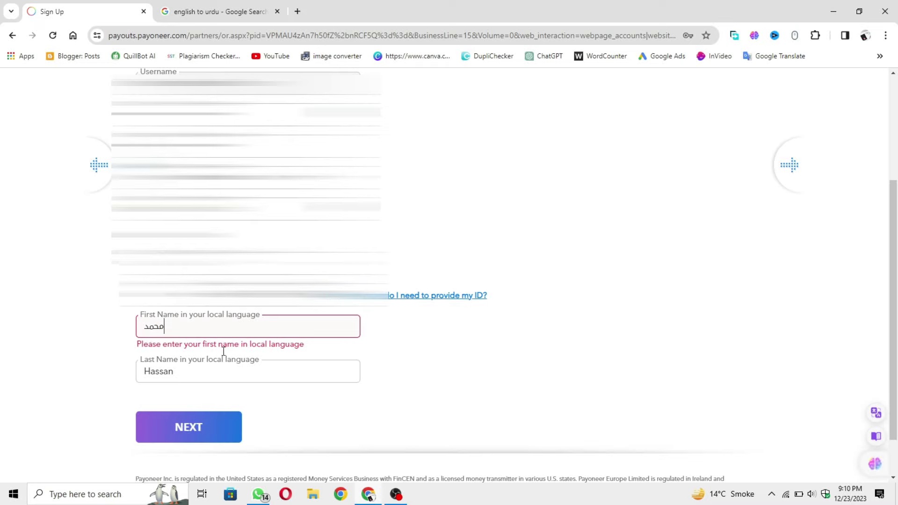
key("ctrl+Tab")
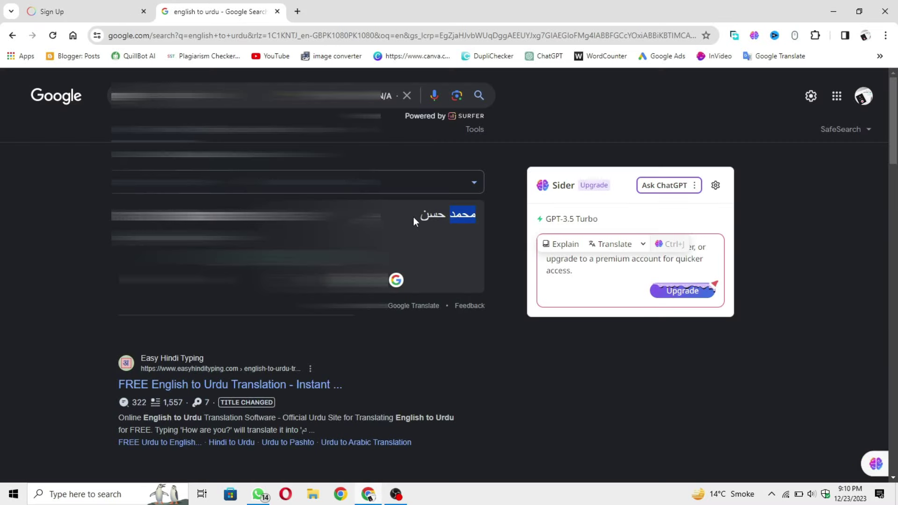
left_click_drag(413, 217, 447, 216)
key("ctrl+c")
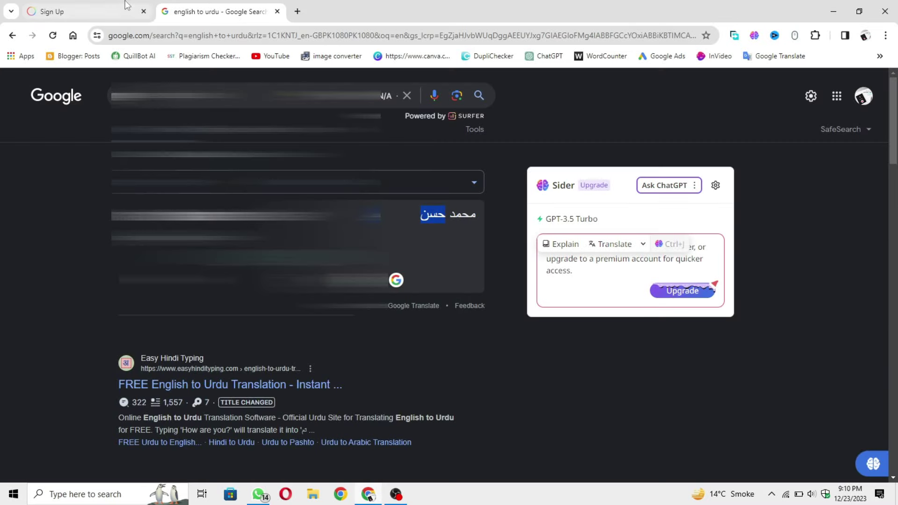
left_click(126, 6)
Replace the local-language last name with its Urdu version and submit the names.
left_click_drag(184, 357, 123, 357)
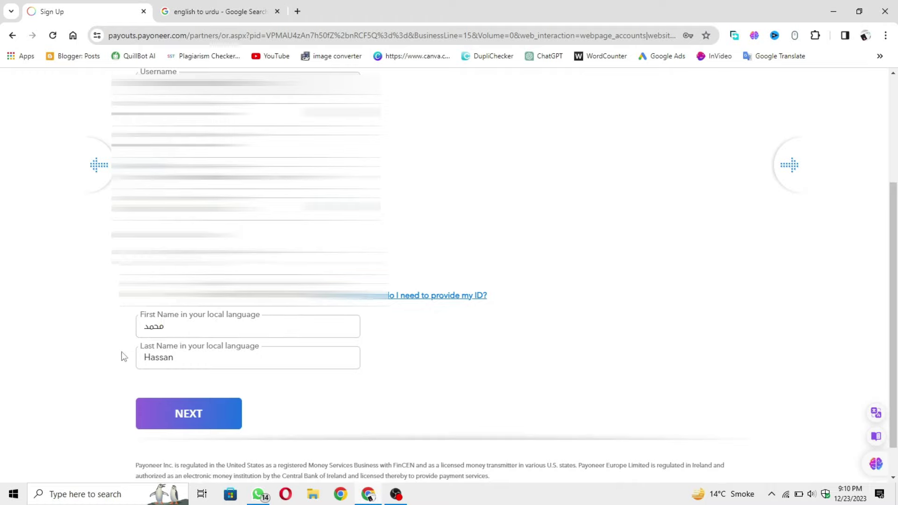
double_click(168, 360)
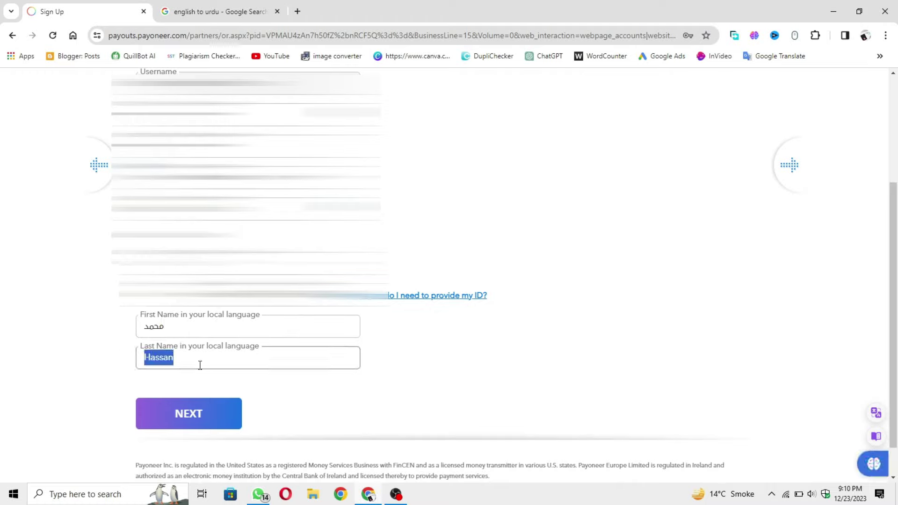
key("BackSpace")
key("ctrl+v")
left_click(509, 380)
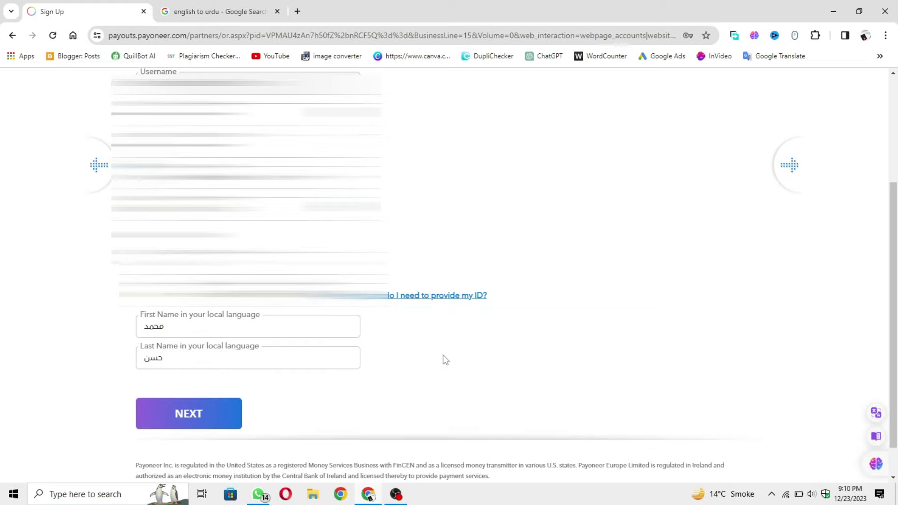
scroll(442, 349, "up", 1)
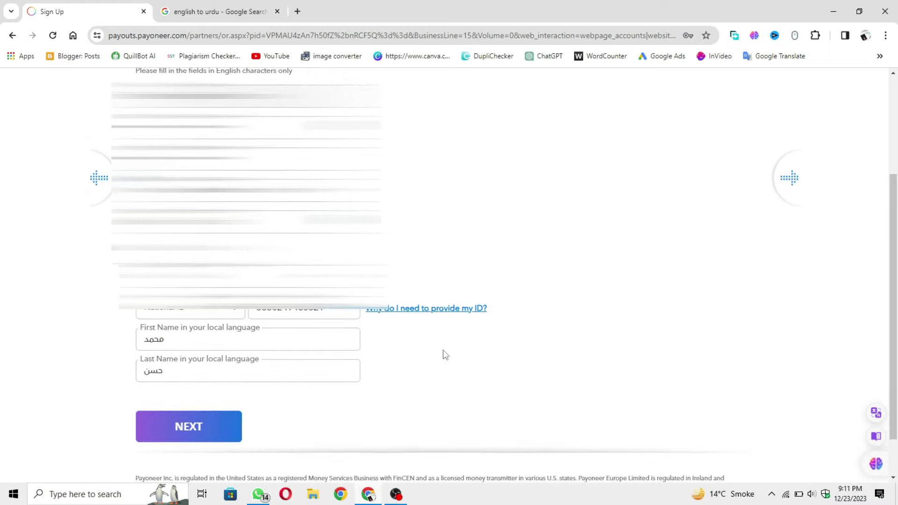
left_click(184, 435)
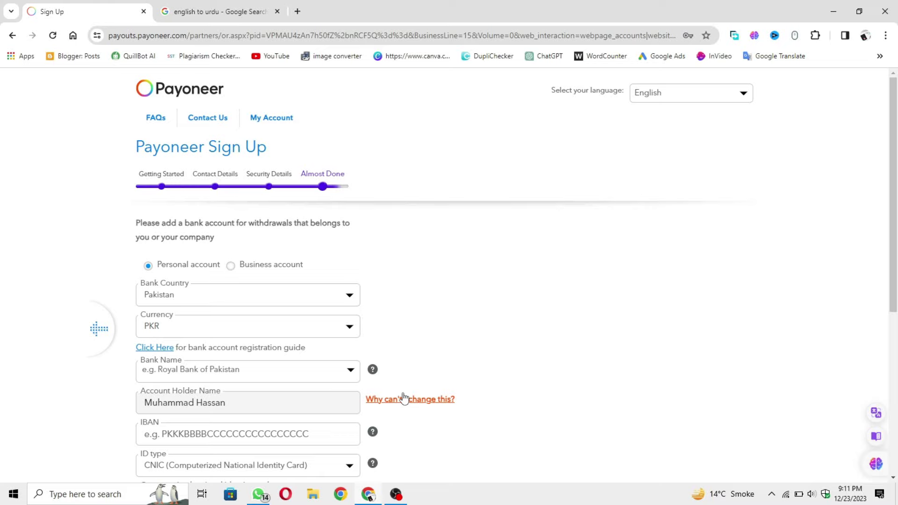
Keep PKR as the currency on the Almost Done bank form.
scroll(451, 320, "down", 1)
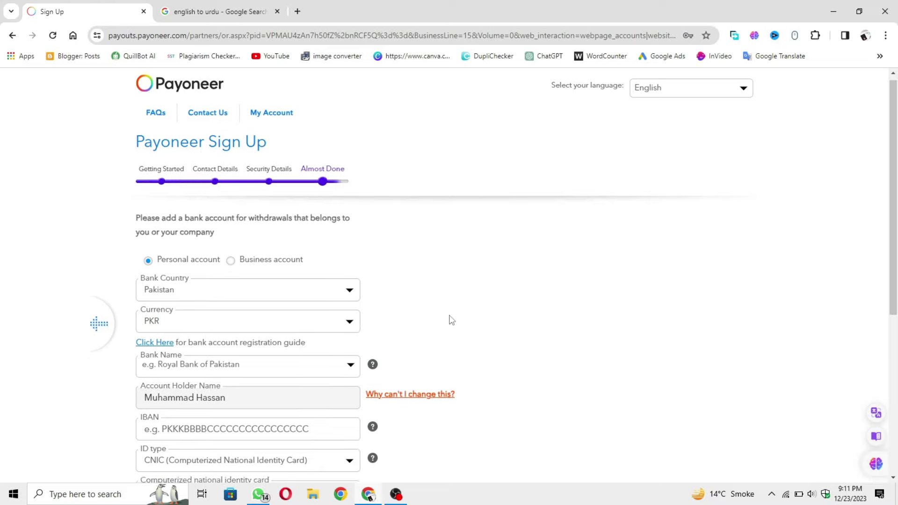
scroll(451, 319, "up", 1)
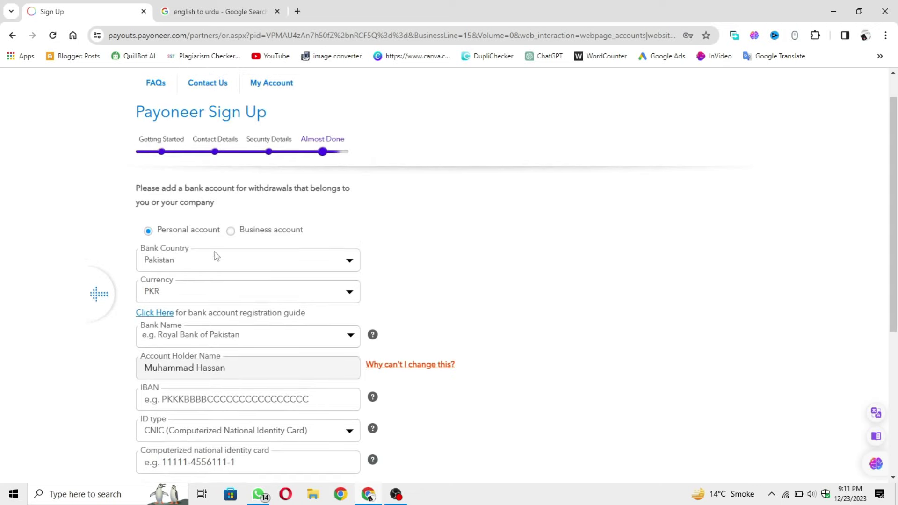
scroll(433, 270, "down", 1)
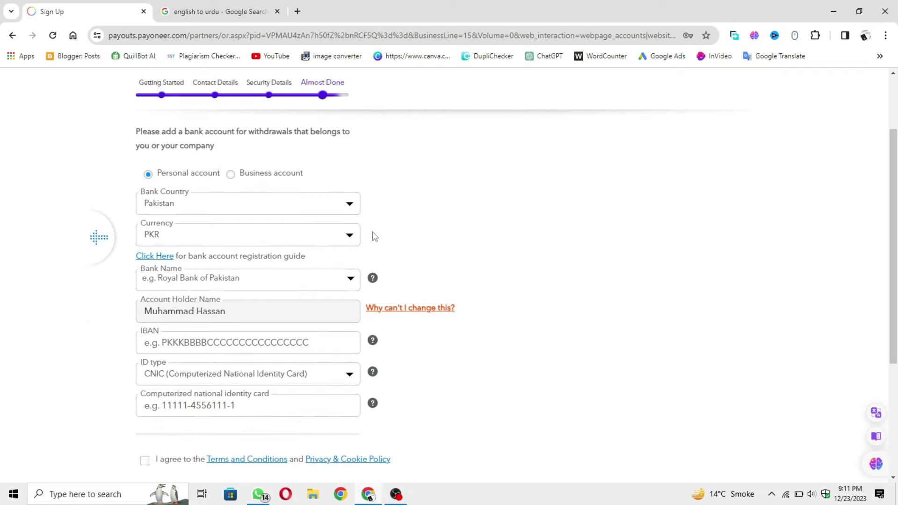
left_click(176, 238)
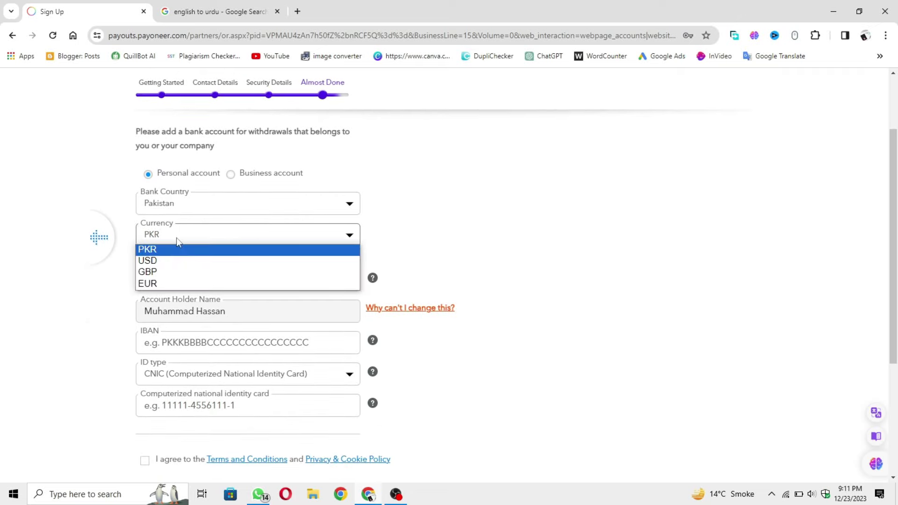
left_click(175, 248)
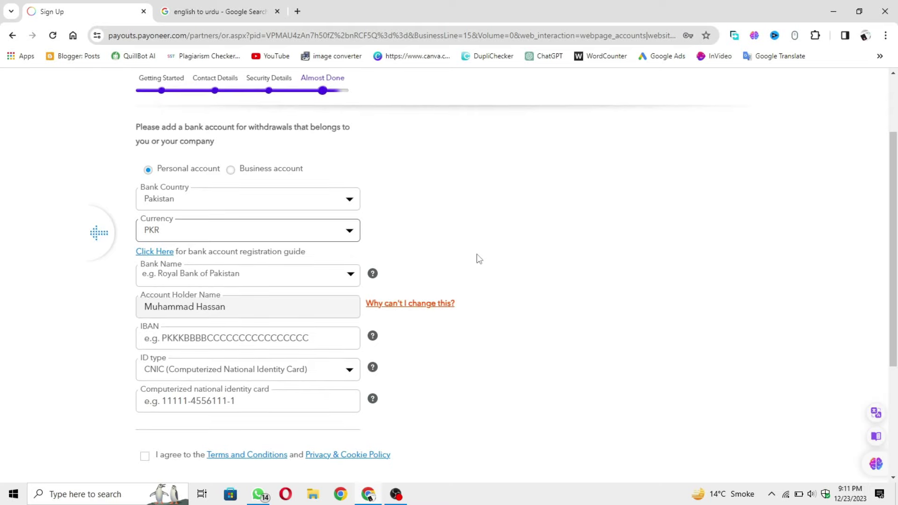
Search 'meezan' to select Meezan Bank Limited as the bank, then move to the IBAN field.
left_click(273, 278)
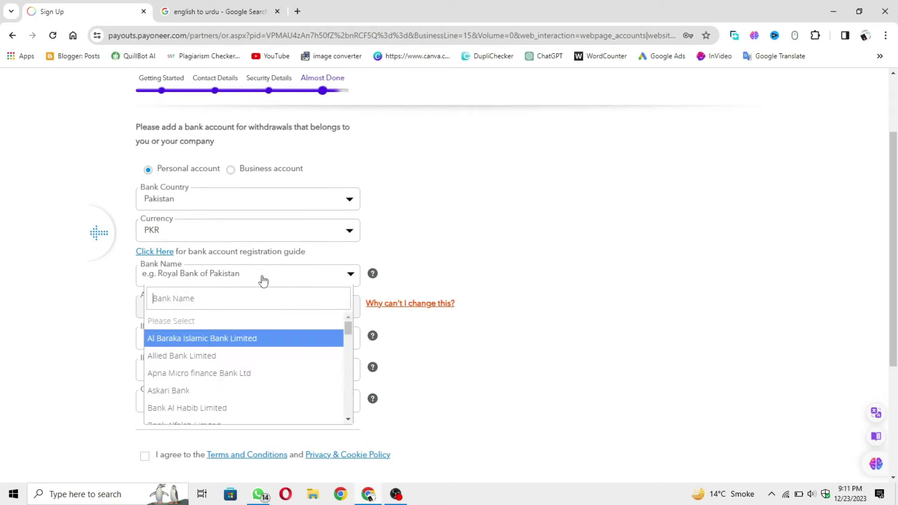
type("meezan")
key("Return")
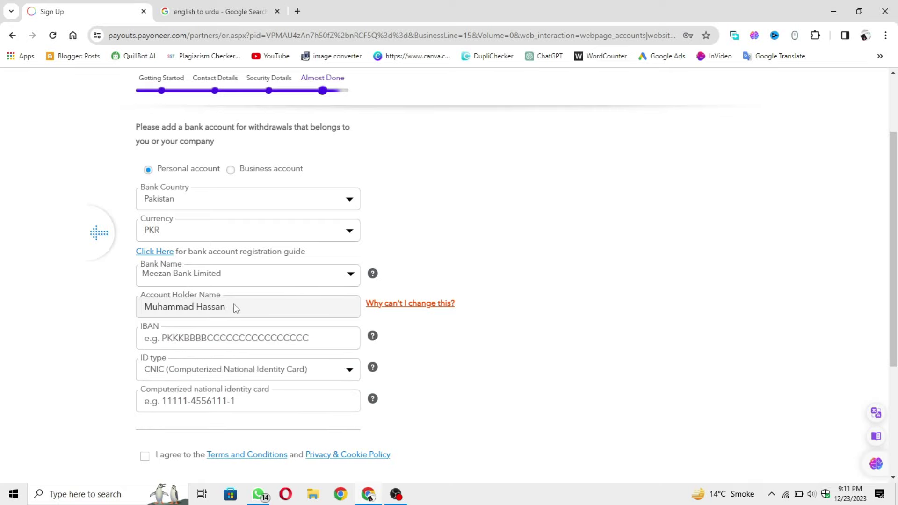
left_click_drag(231, 310, 124, 307)
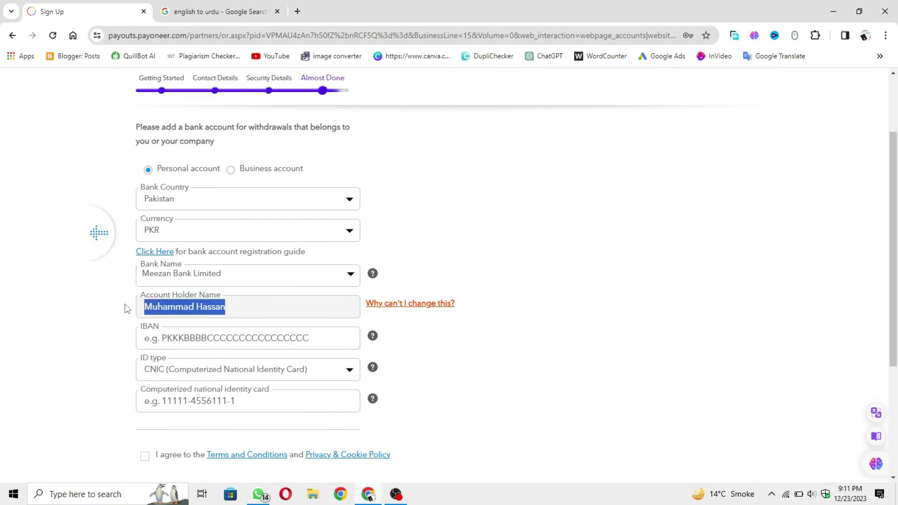
left_click(190, 338)
scroll(185, 364, "down", 1)
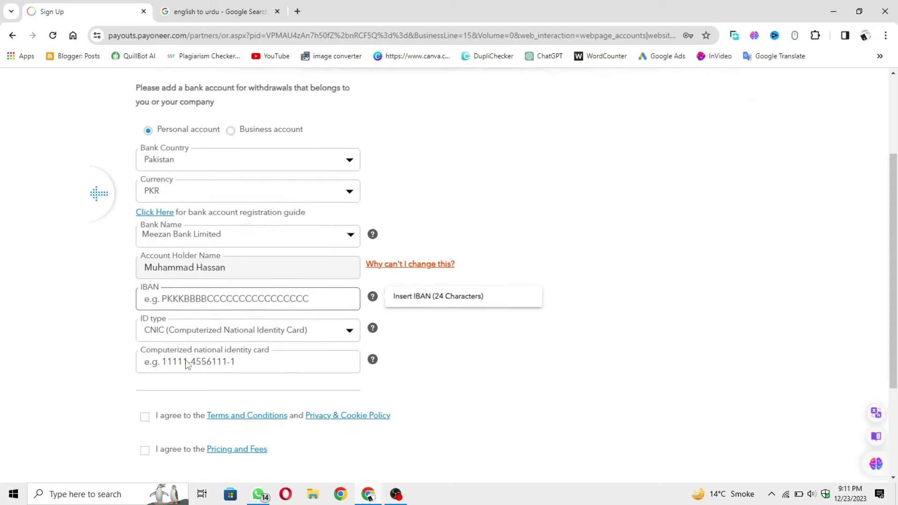
Keep CNIC as the ID type and visit the national identity card and IBAN fields.
scroll(187, 364, "down", 2)
left_click(196, 251)
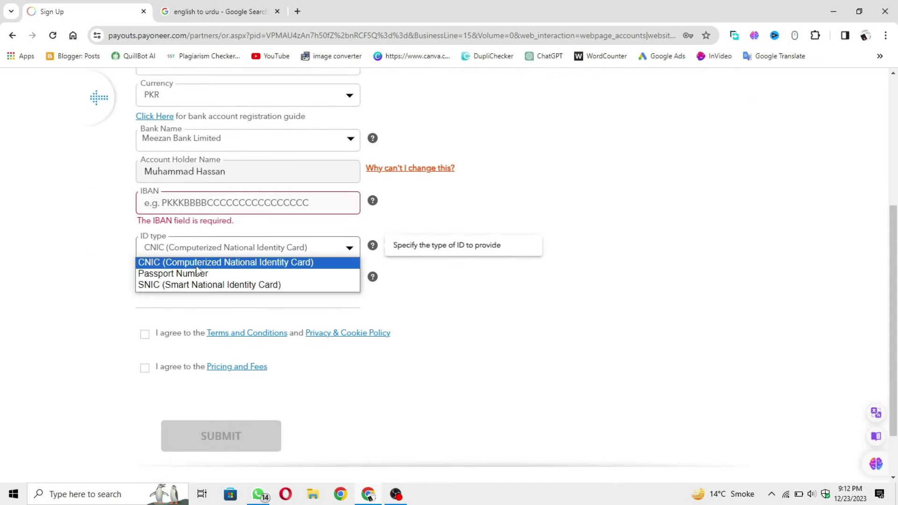
left_click(204, 262)
left_click(180, 279)
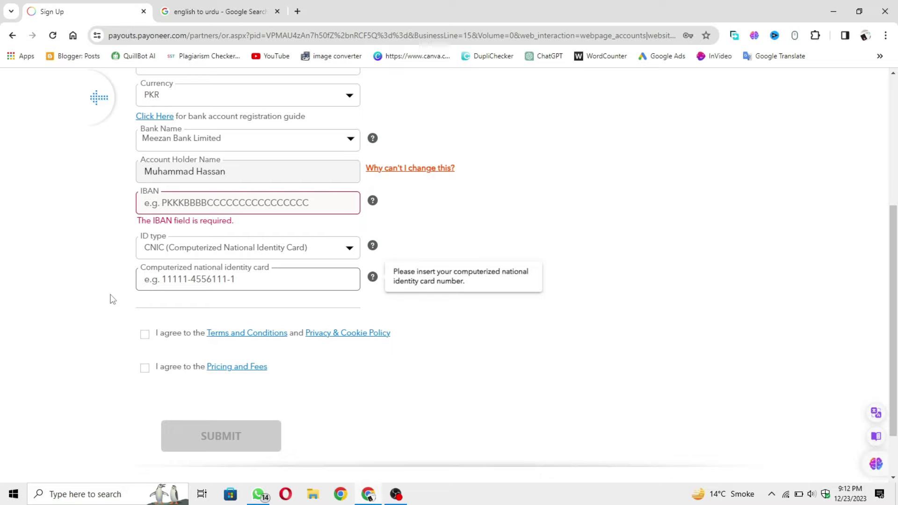
left_click(226, 202)
Tick the Terms and Privacy Policy and the Pricing and Fees agreement checkboxes.
scroll(106, 215, "up", 1)
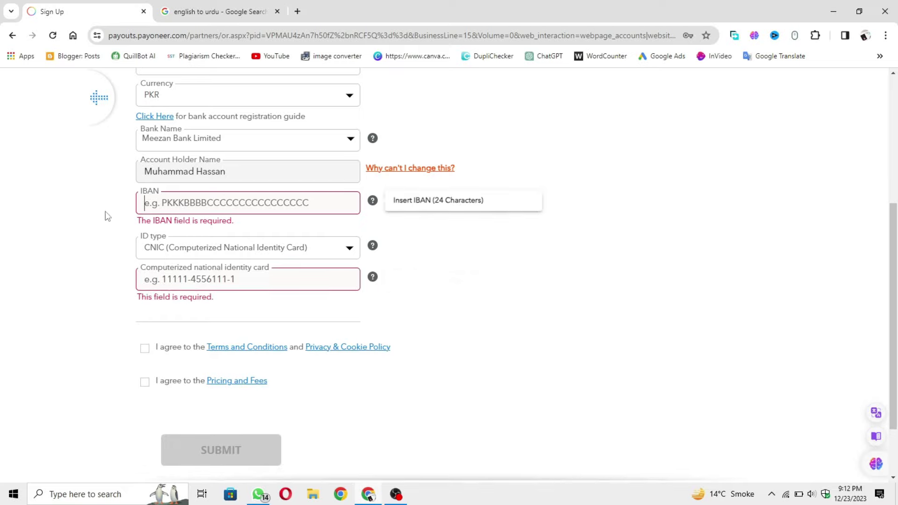
scroll(107, 216, "up", 2)
scroll(108, 220, "down", 1)
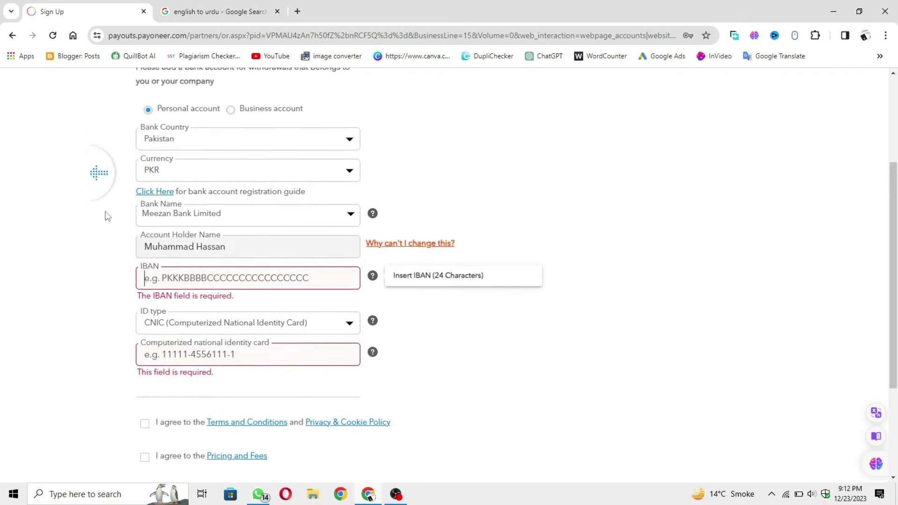
scroll(104, 269, "down", 3)
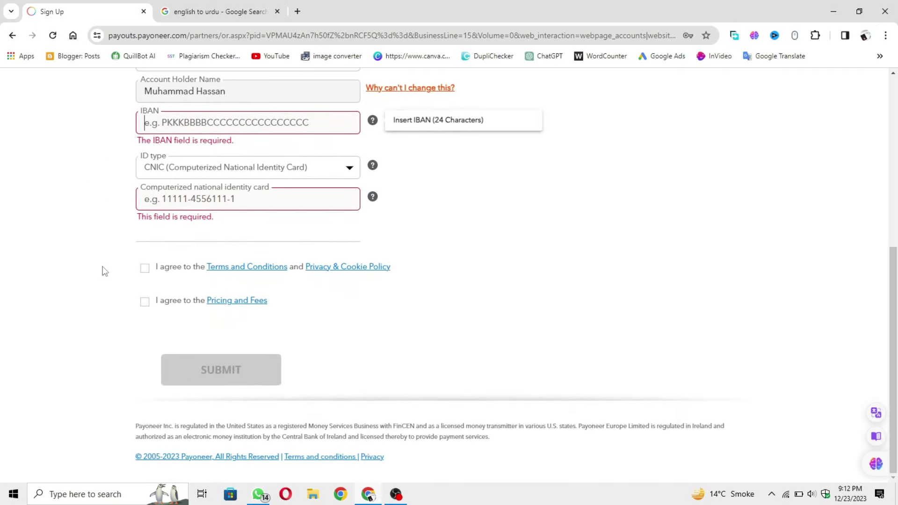
left_click(145, 268)
left_click(145, 302)
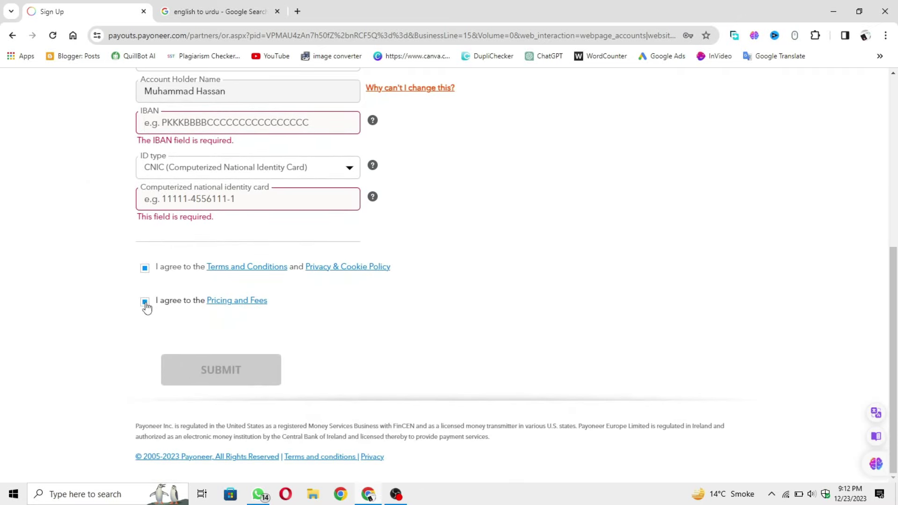
Click into the IBAN field and review the form, leaving IBAN empty and flagged required.
scroll(428, 316, "up", 5)
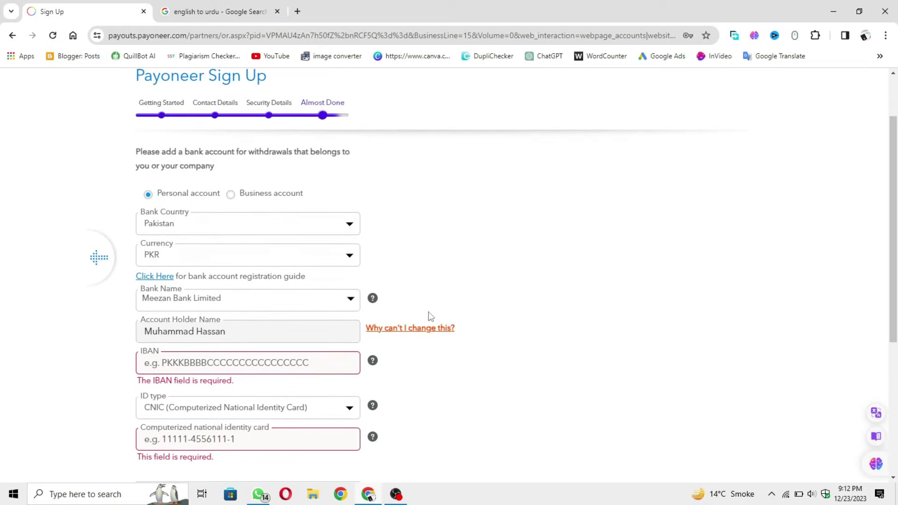
scroll(419, 355, "down", 4)
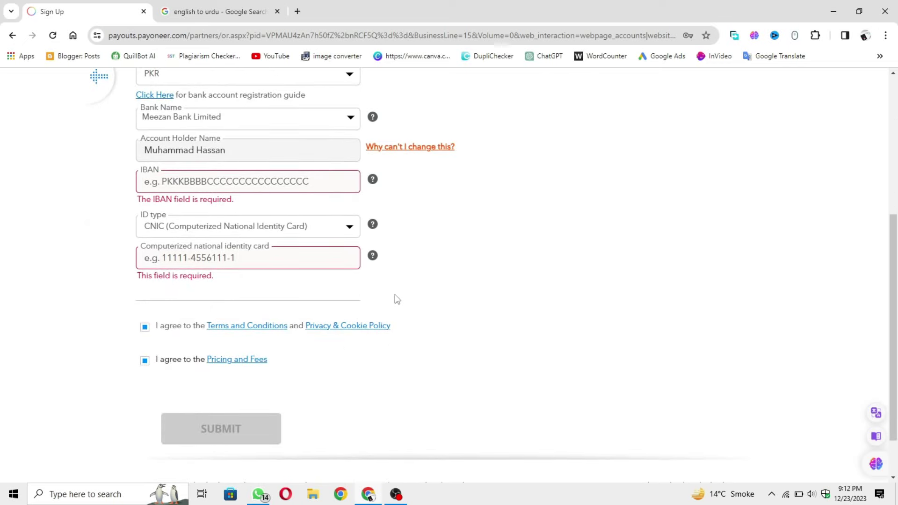
scroll(383, 302, "up", 3)
mouse_move(373, 303)
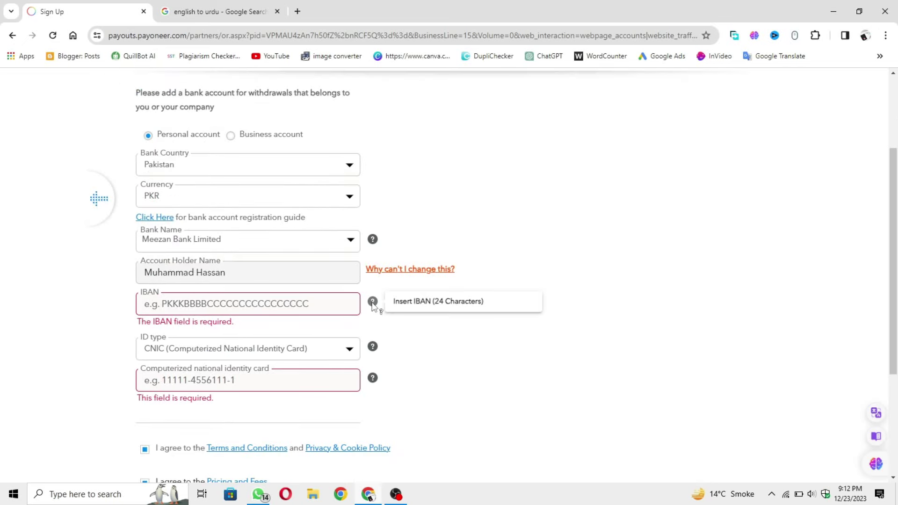
left_click(308, 302)
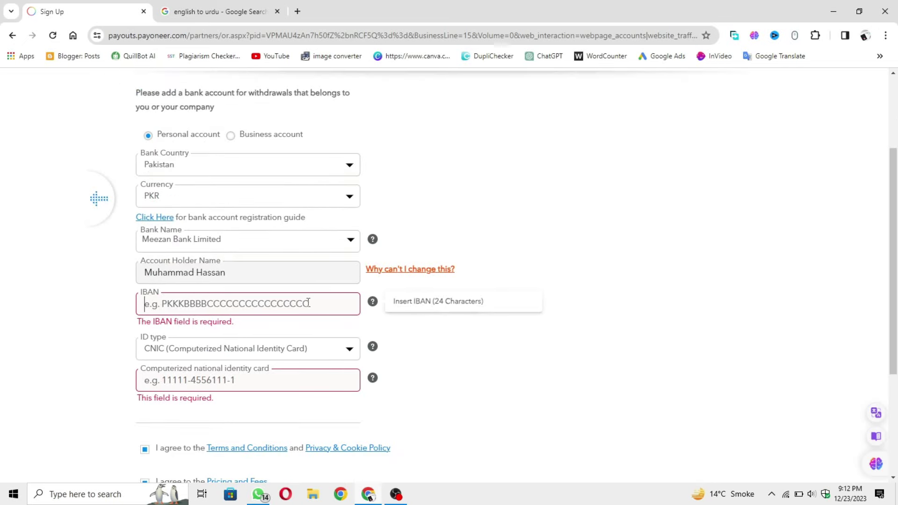
scroll(413, 343, "down", 4)
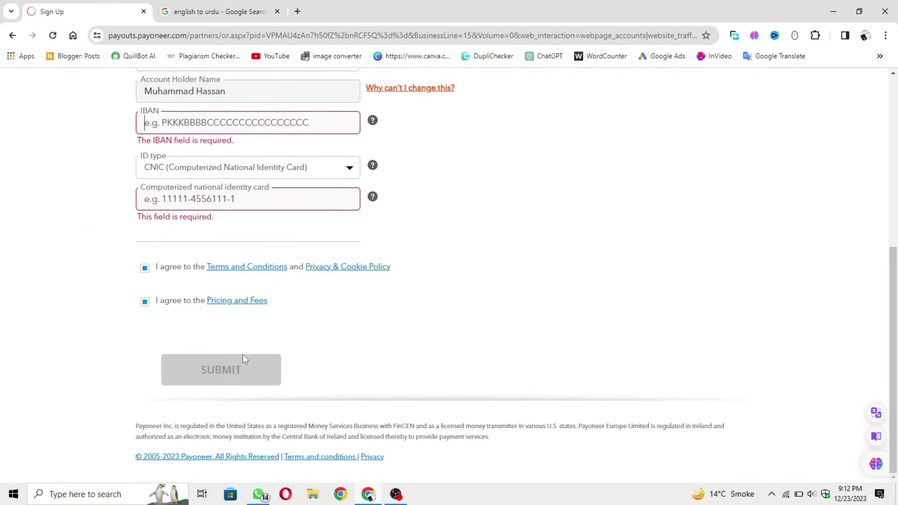
scroll(559, 220, "up", 7)
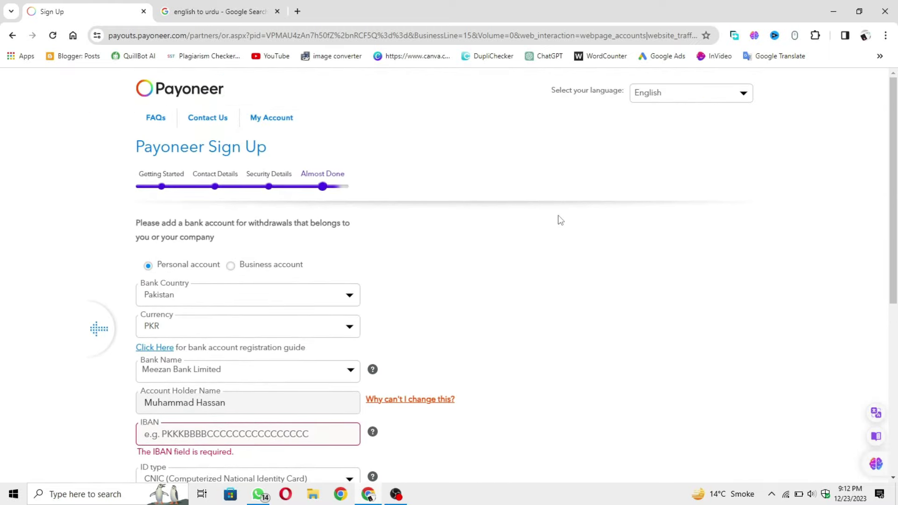
scroll(470, 279, "down", 2)
scroll(469, 280, "up", 1)
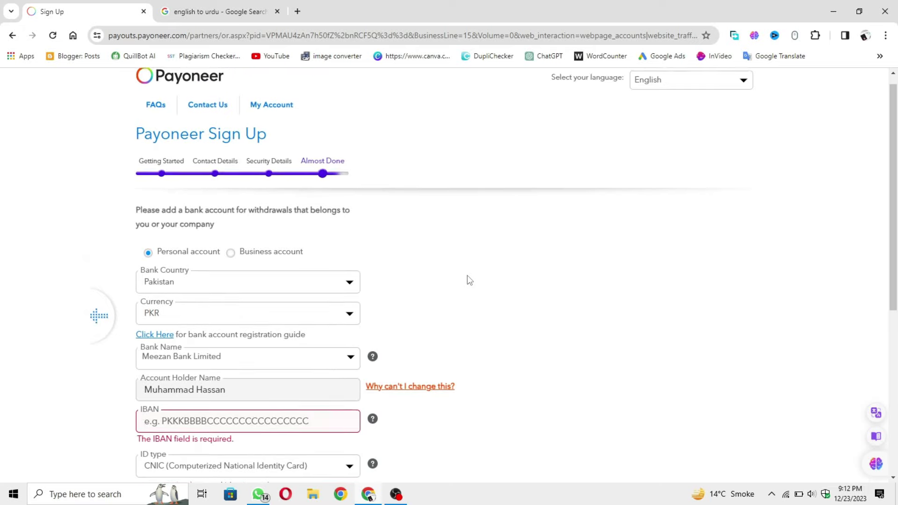
scroll(470, 280, "down", 1)
scroll(469, 280, "down", 1)
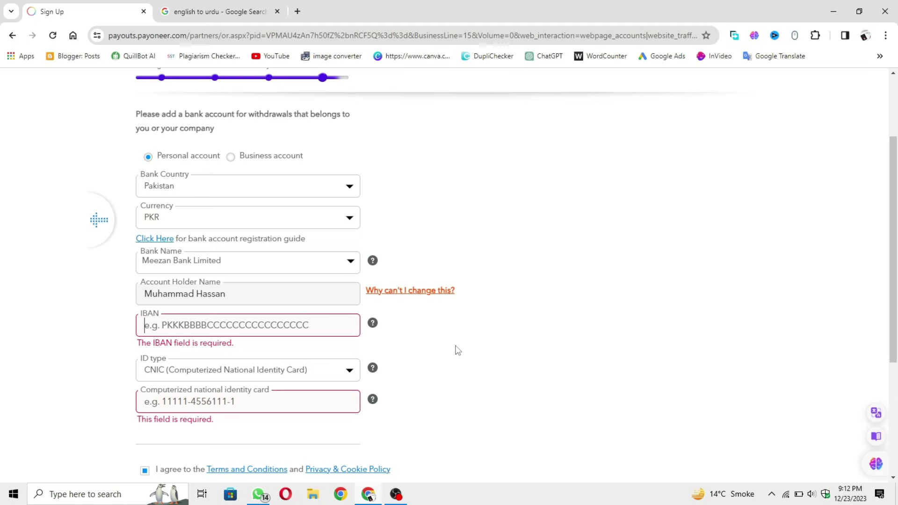
scroll(695, 170, "up", 3)
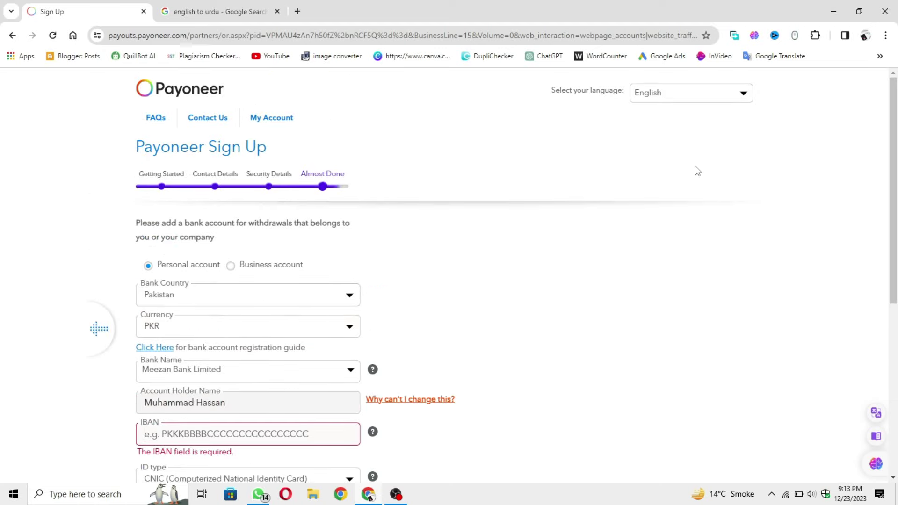